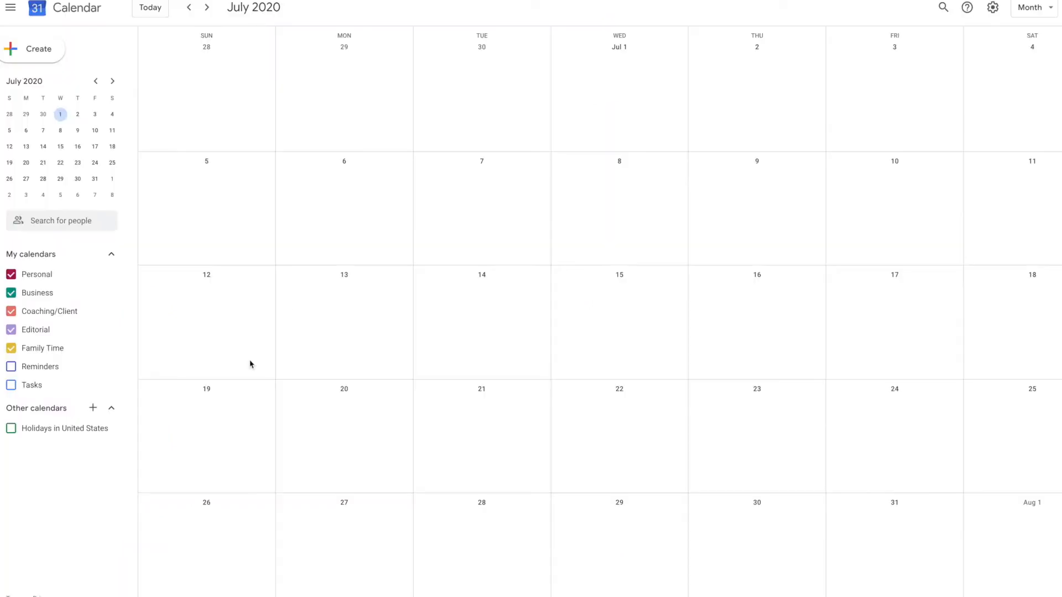
Switch the calendar to the Week view and bring up the current week, August 30 to September 5
scroll(249, 364, "down", 2)
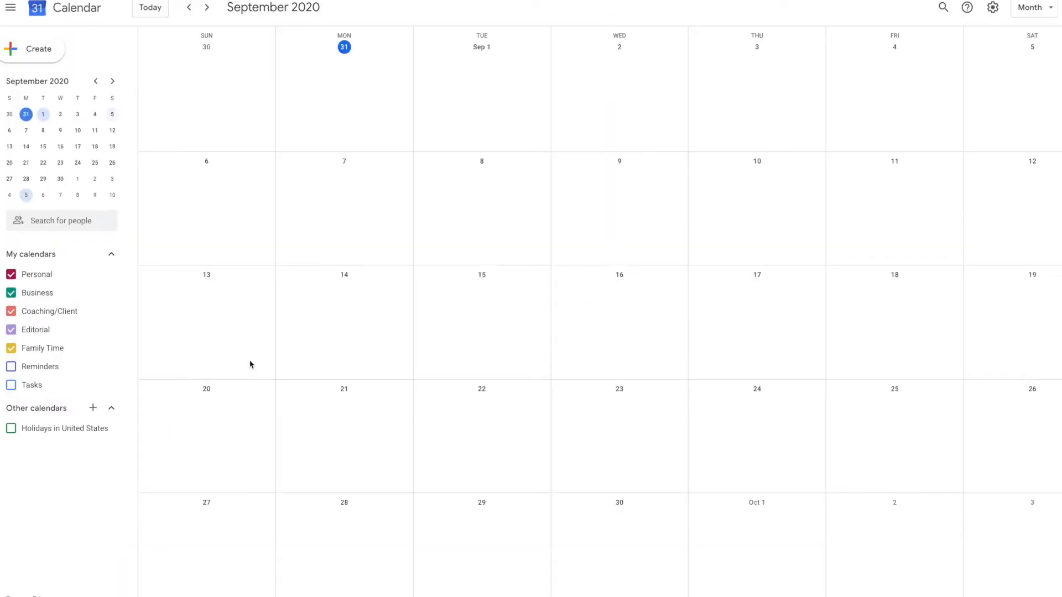
left_click(162, 10)
left_click(1029, 17)
left_click(1028, 56)
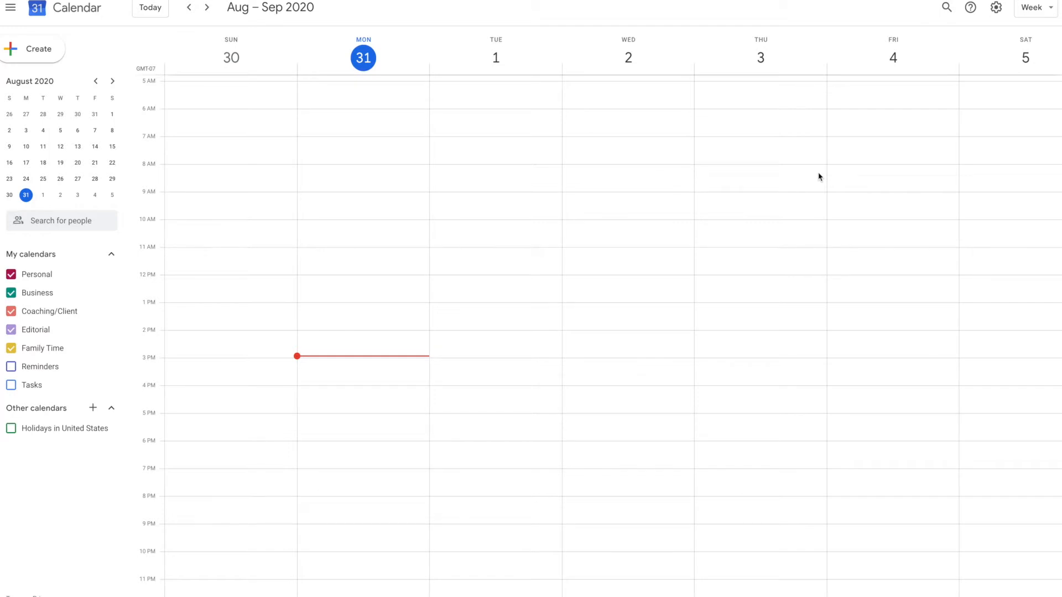
left_click(201, 10)
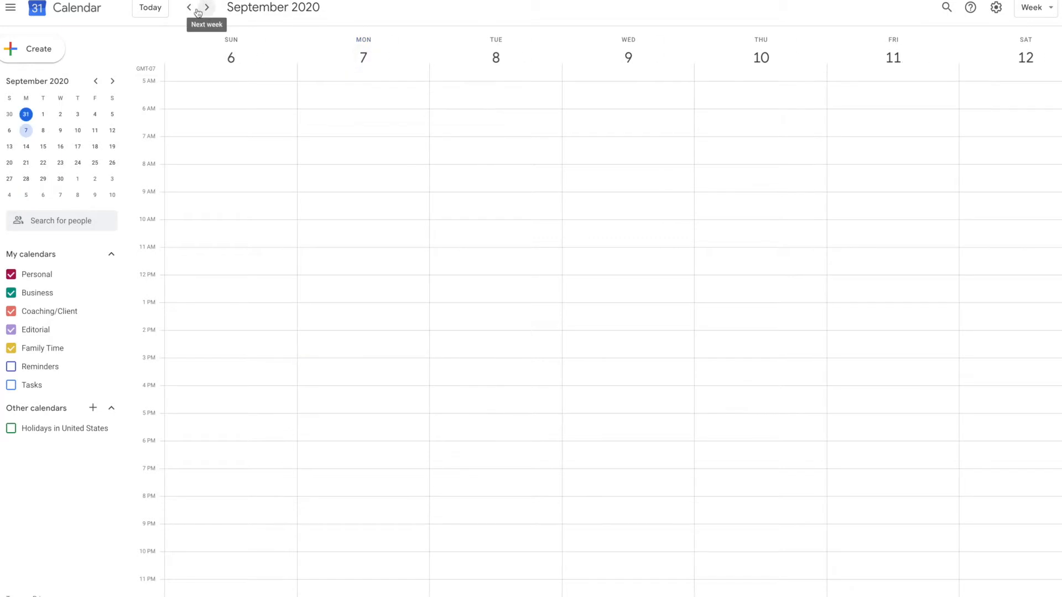
left_click(152, 11)
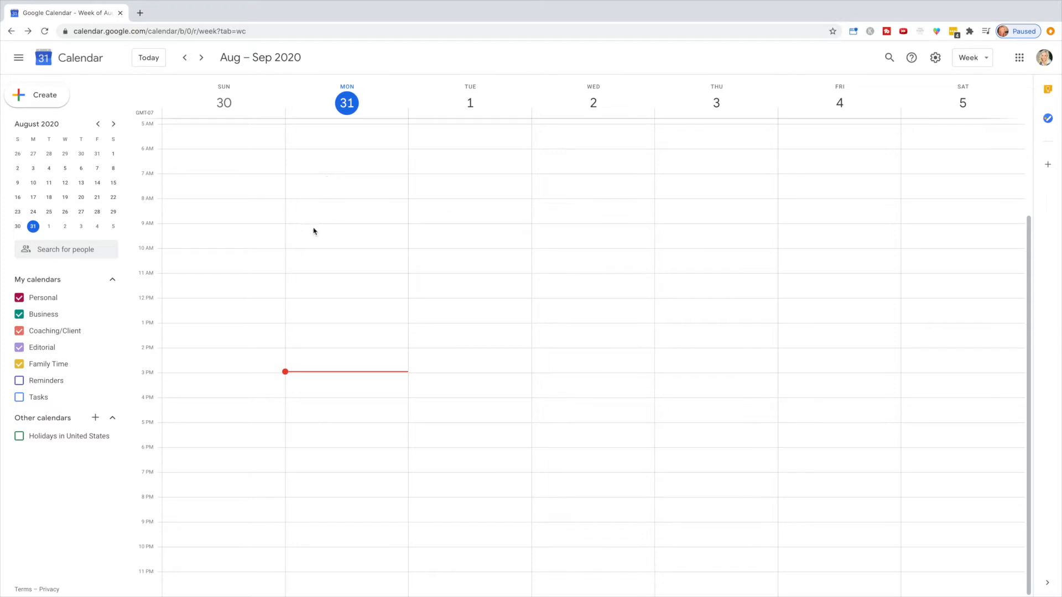
Create an event titled "Quiet Time" on Monday, August 31, from 8:00am to 9:00am
left_click(305, 209)
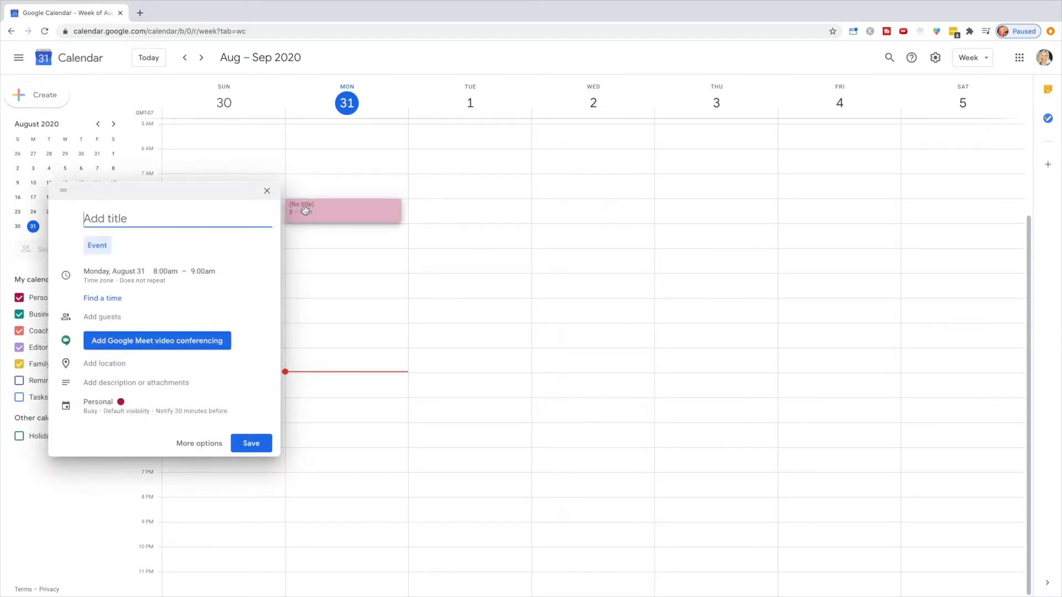
type("Quiet Time")
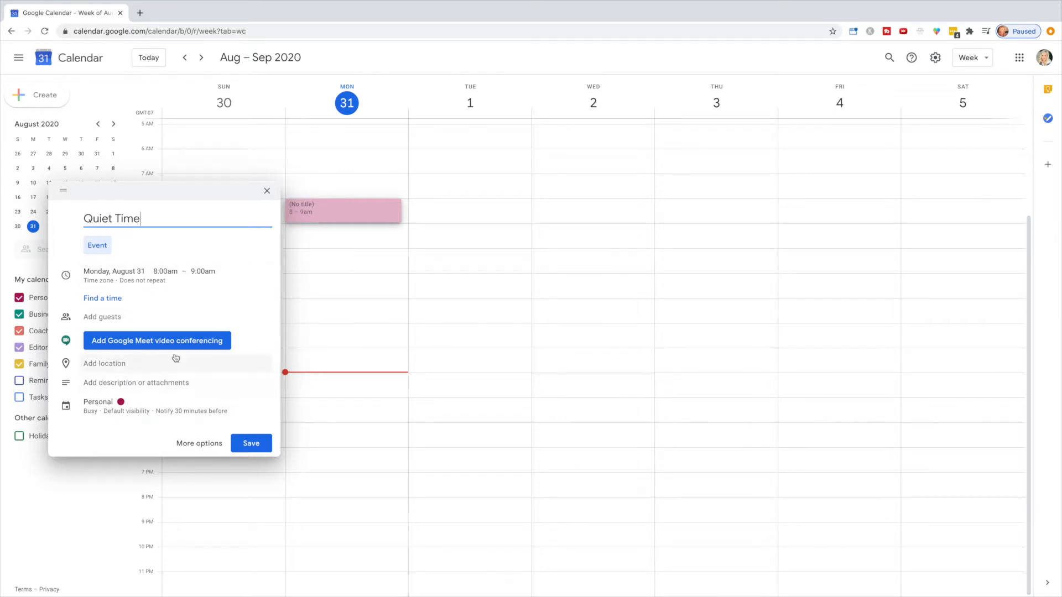
left_click(251, 445)
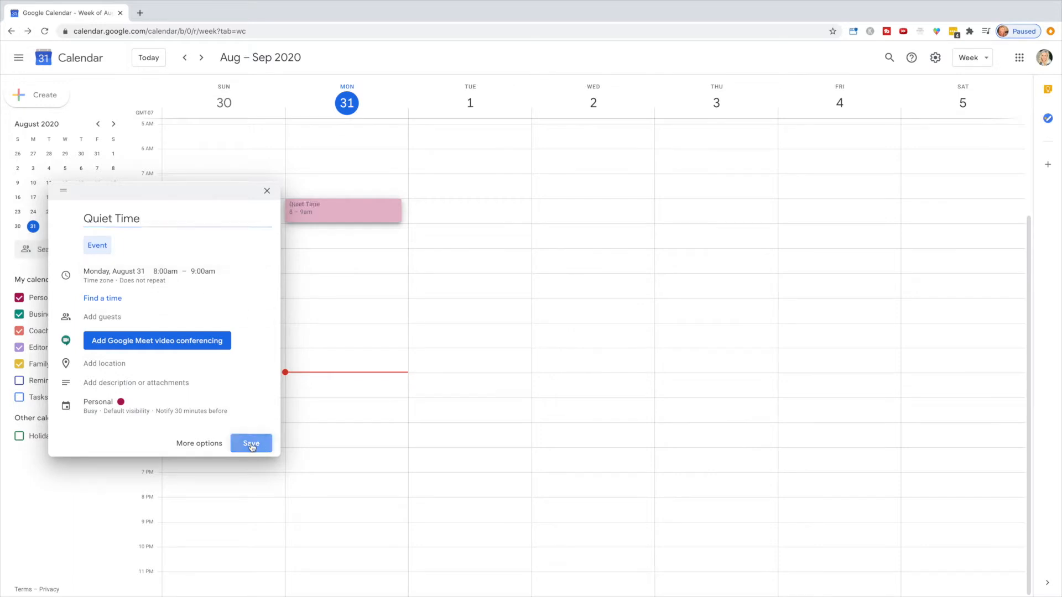
Make the Quiet Time event repeat every weekday (Monday to Friday) and save it
left_click(348, 209)
left_click(180, 211)
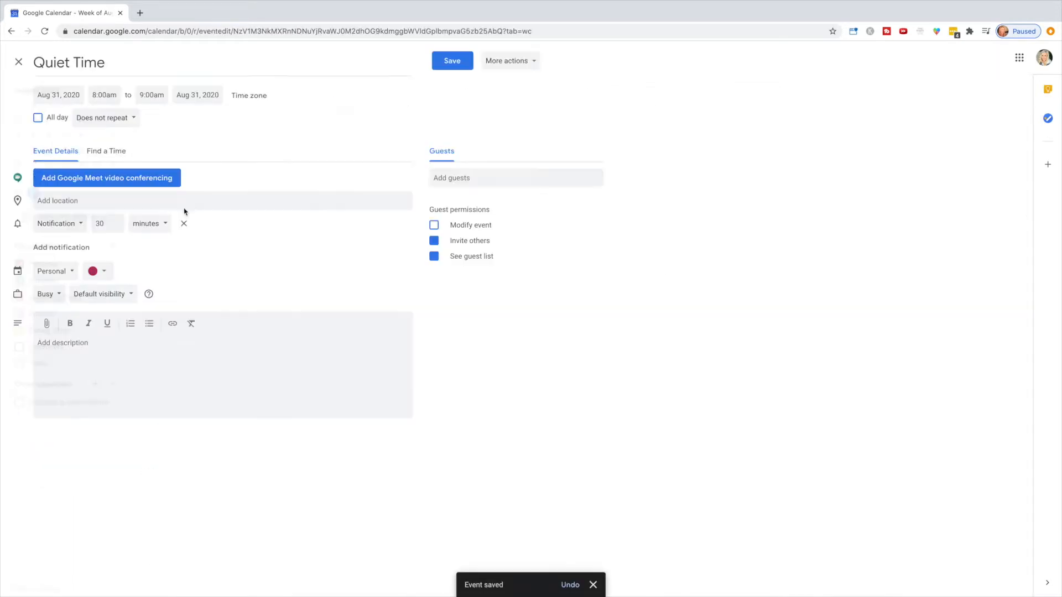
left_click(103, 117)
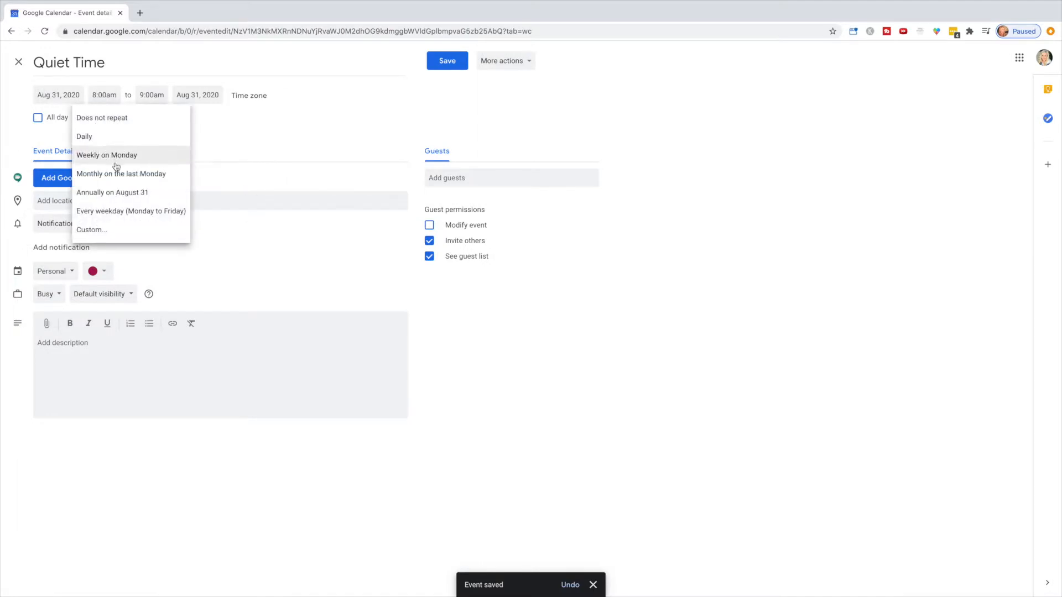
left_click(126, 214)
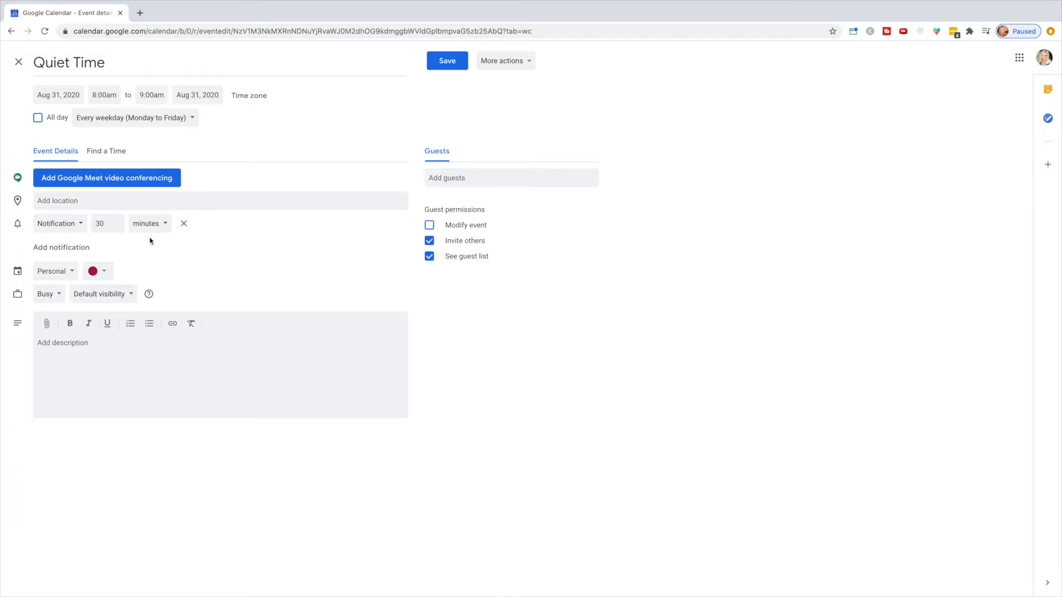
left_click(446, 62)
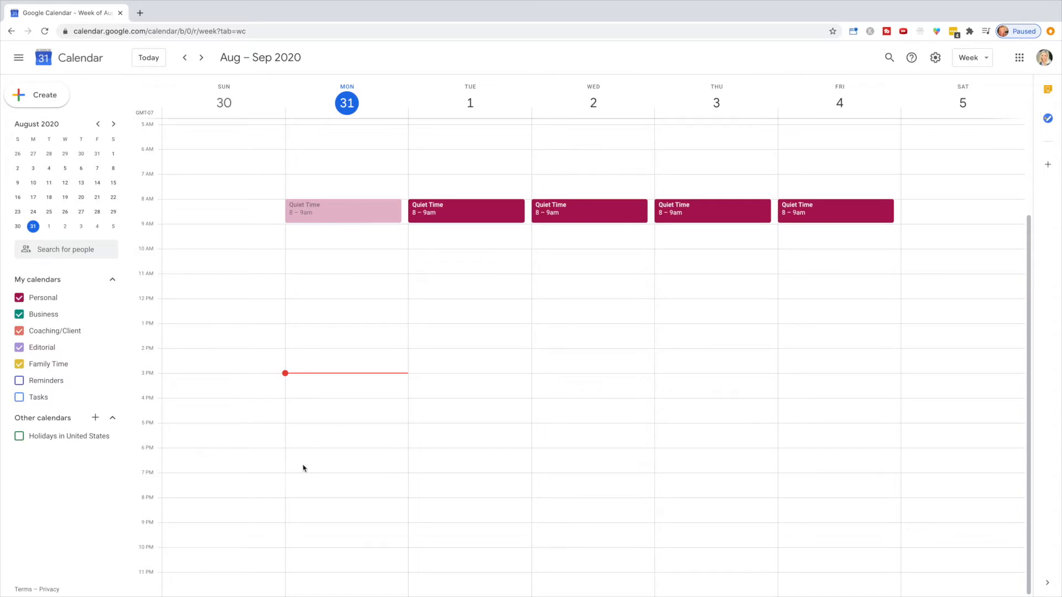
Create an event titled "Family Time" on Monday, August 31, 5:00pm to 6:00pm, assigned to the Family Time calendar
left_click(316, 436)
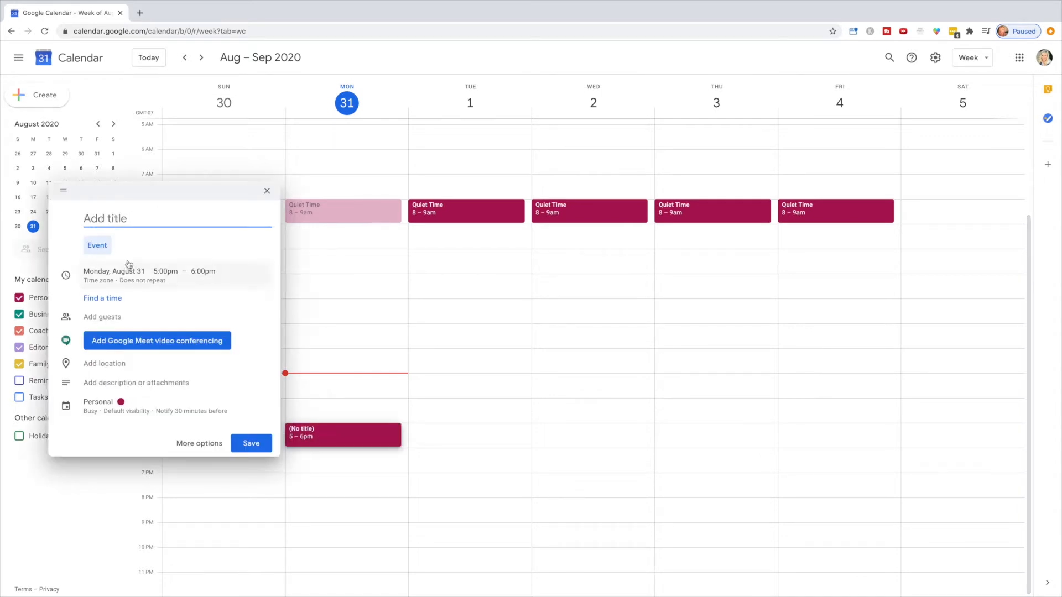
type("Fami")
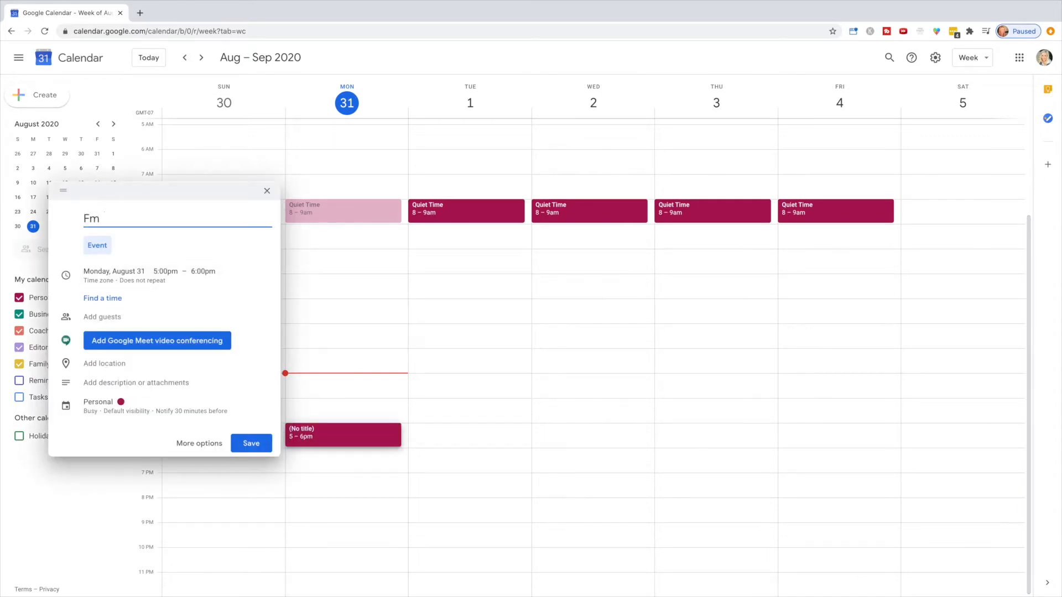
type("ly Time")
left_click(106, 410)
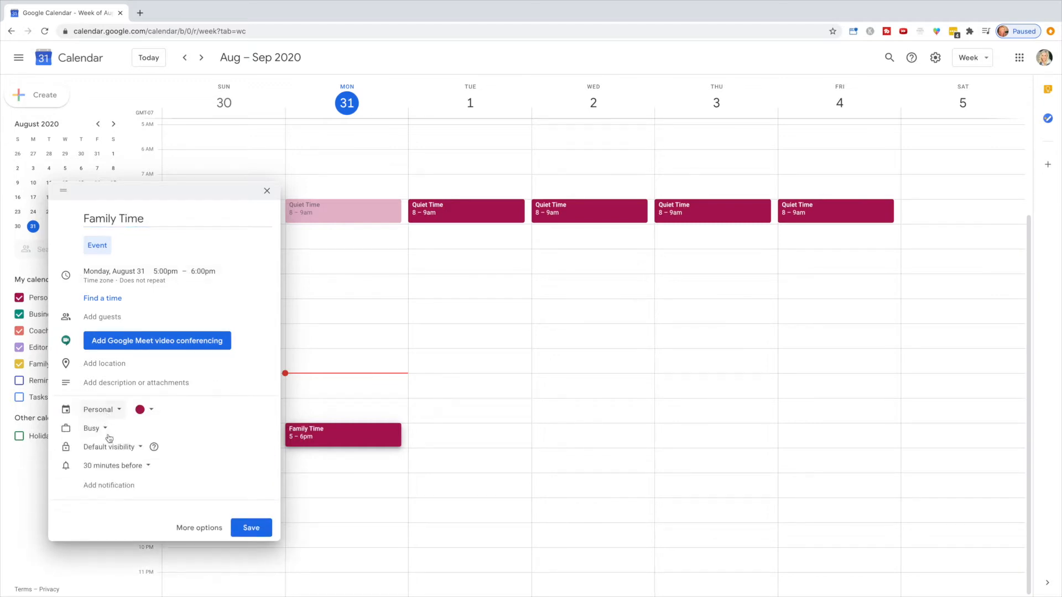
left_click(108, 411)
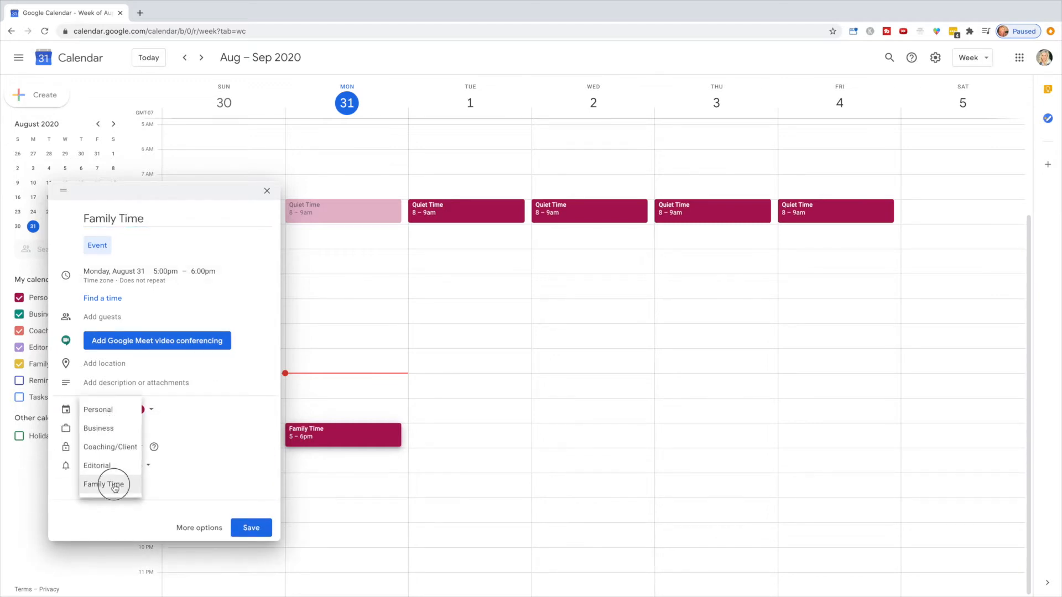
left_click(114, 486)
left_click(251, 508)
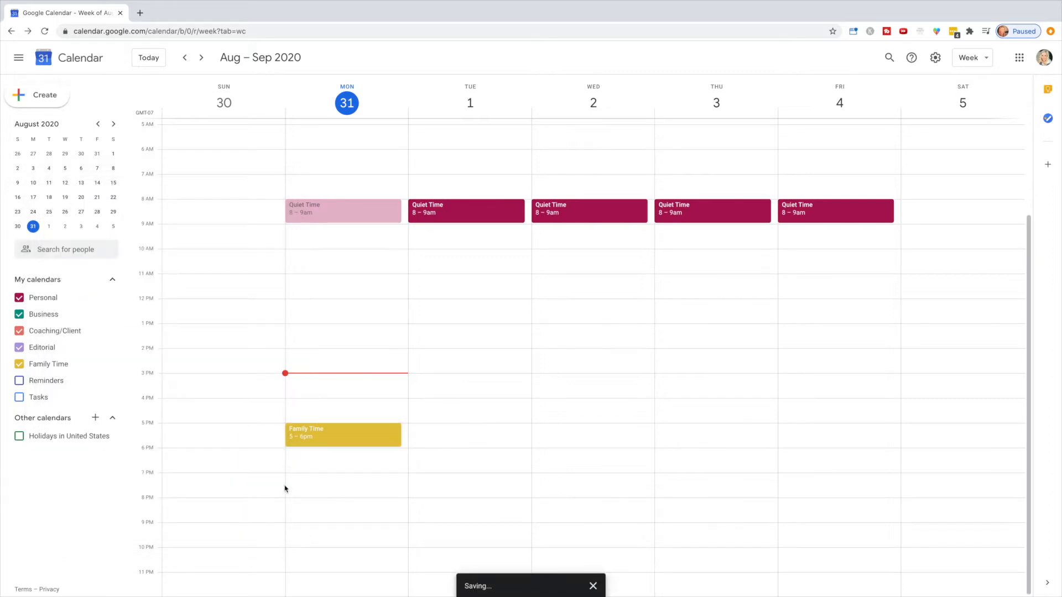
Make the Family Time event repeat every weekday (Monday to Friday) with a notification 30 minutes before, and save it
left_click(351, 438)
left_click(176, 342)
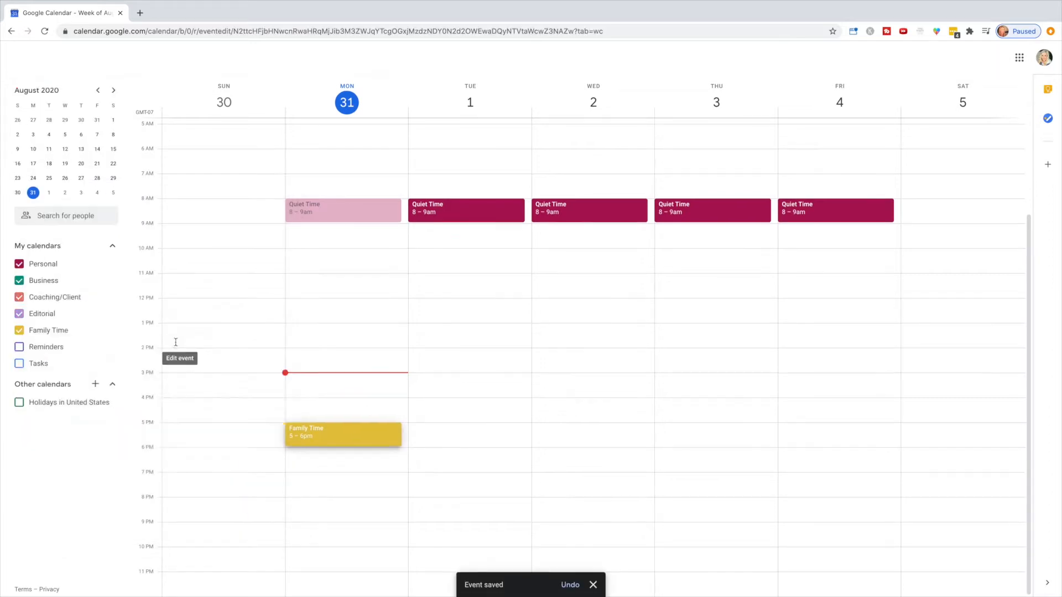
left_click(117, 119)
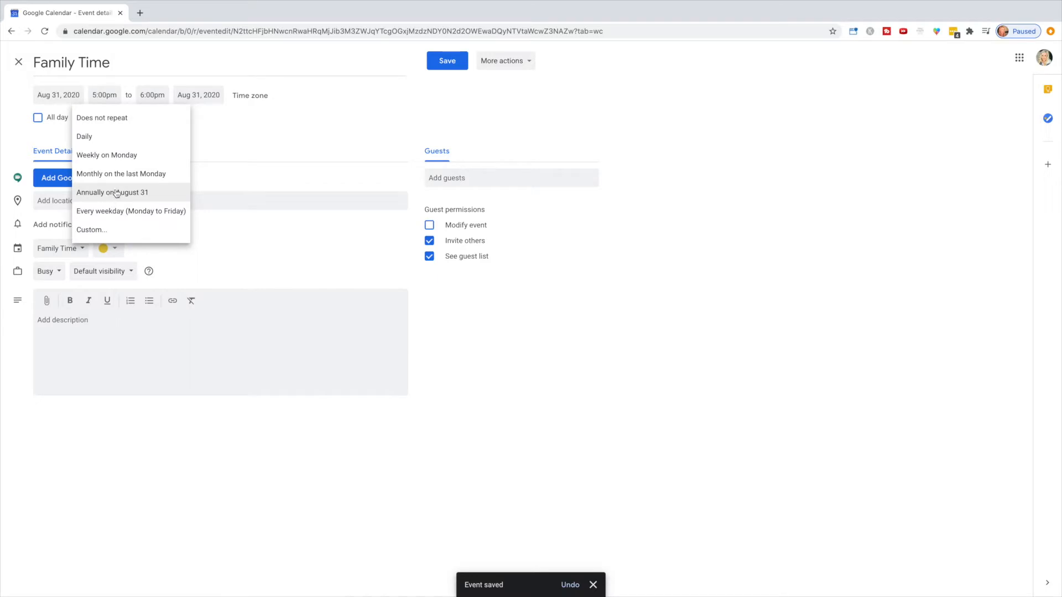
left_click(112, 211)
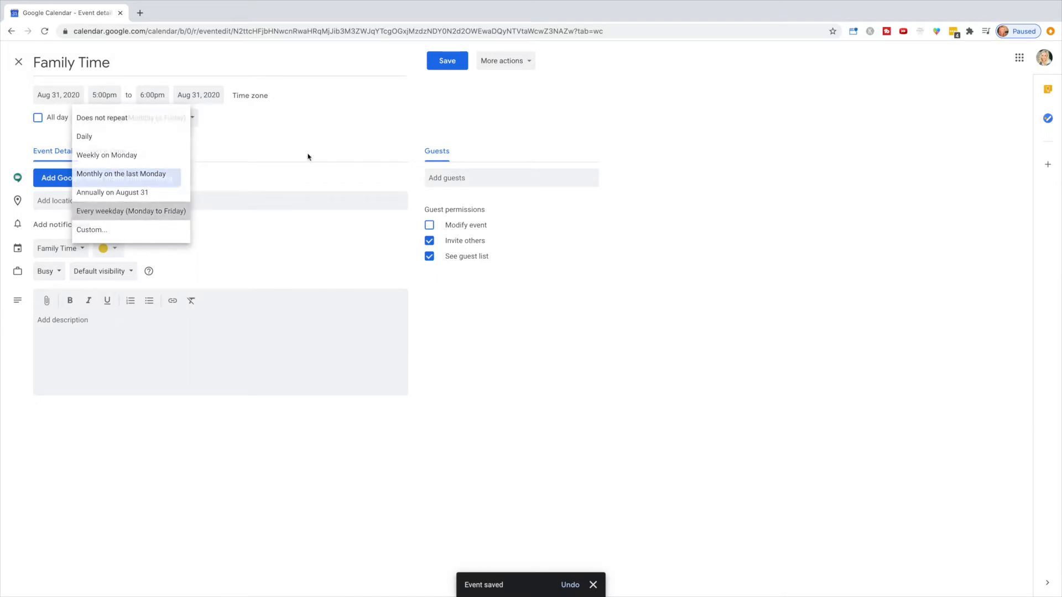
left_click(64, 229)
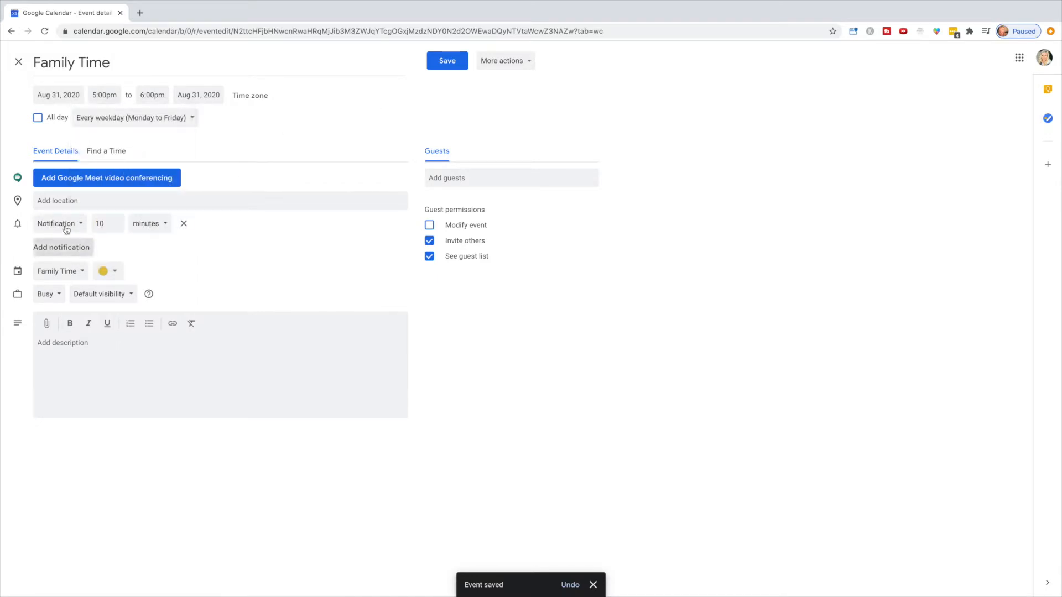
left_click(117, 226)
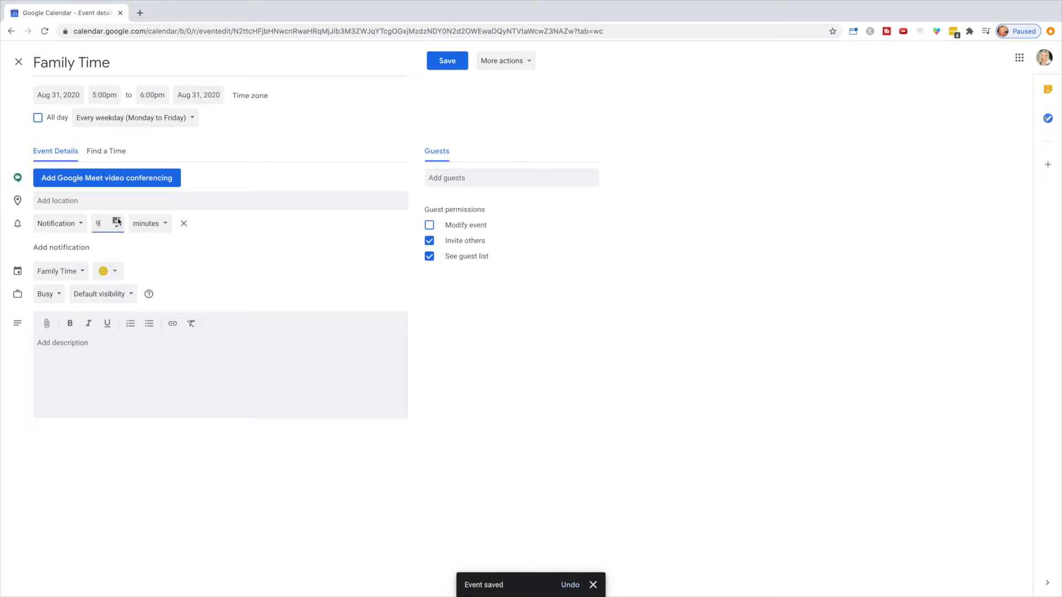
double_click(118, 220)
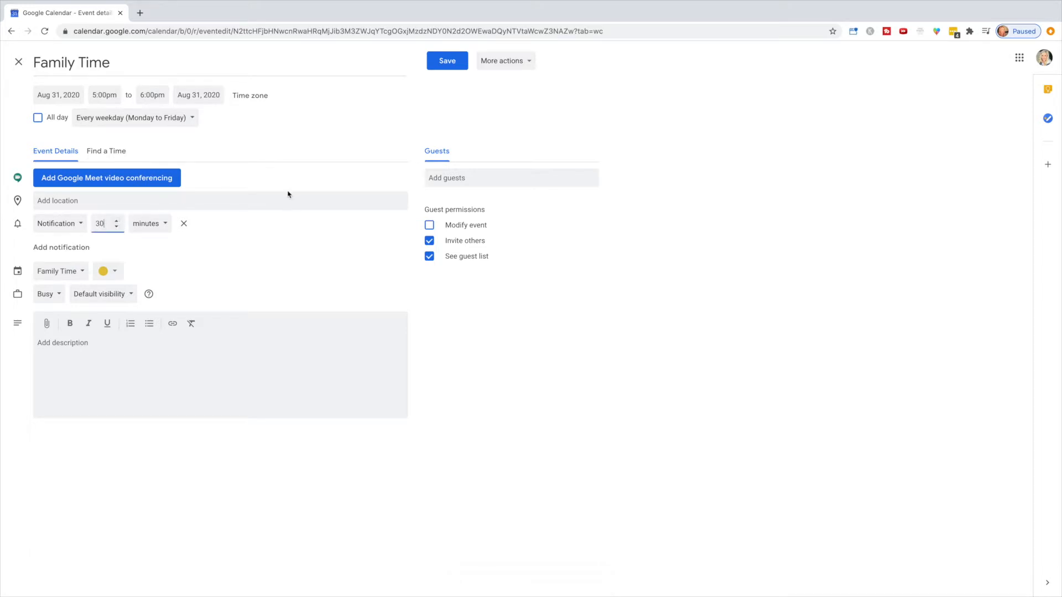
left_click(447, 62)
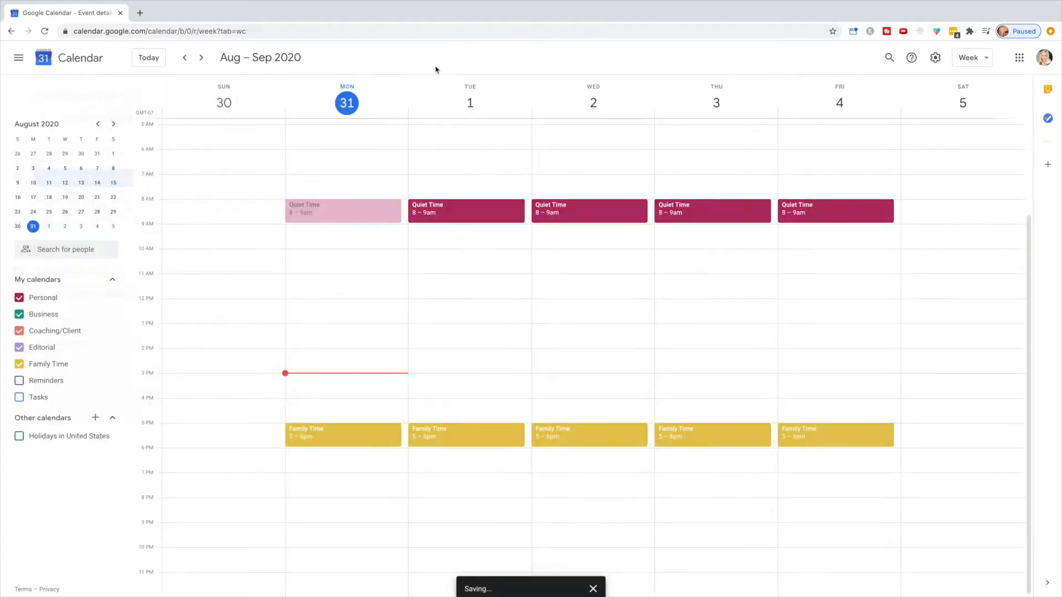
left_click(351, 433)
left_click(181, 314)
left_click(181, 314)
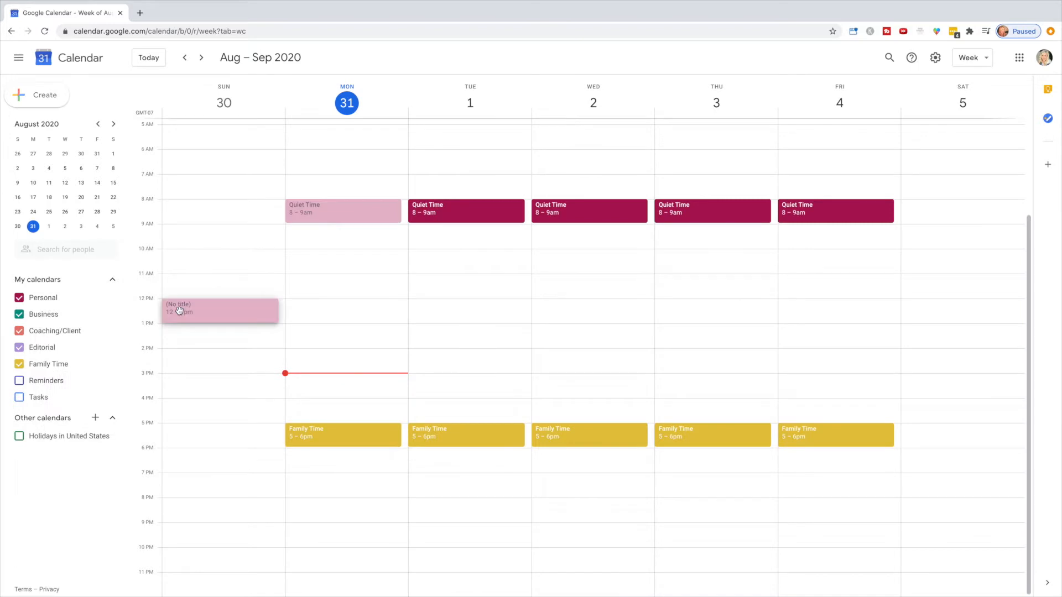
left_click(503, 190)
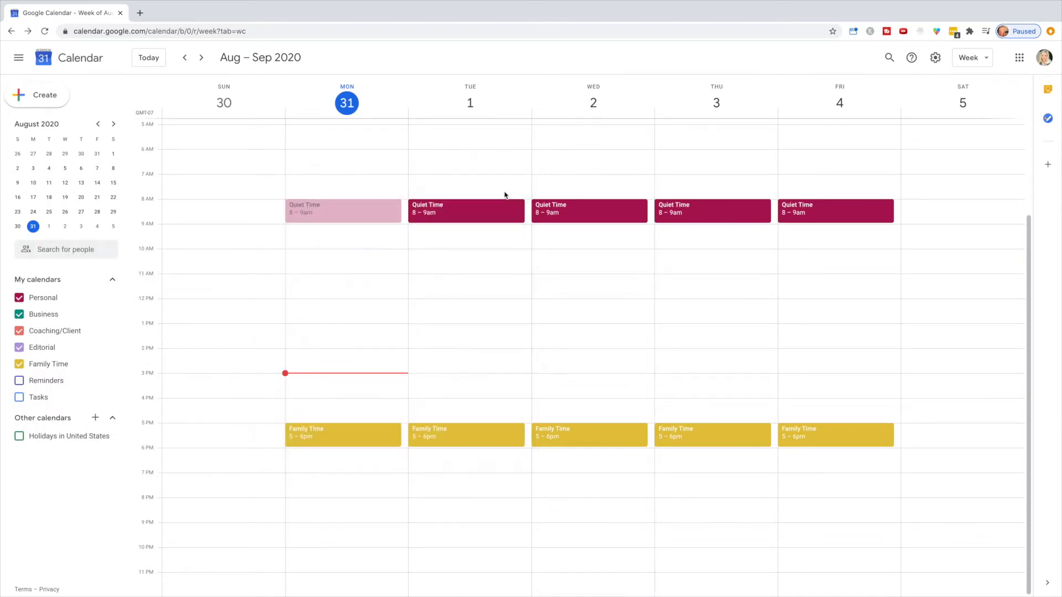
Set the Family Time event's end time to 8:30pm and save the change across the recurring weekday events
left_click(336, 434)
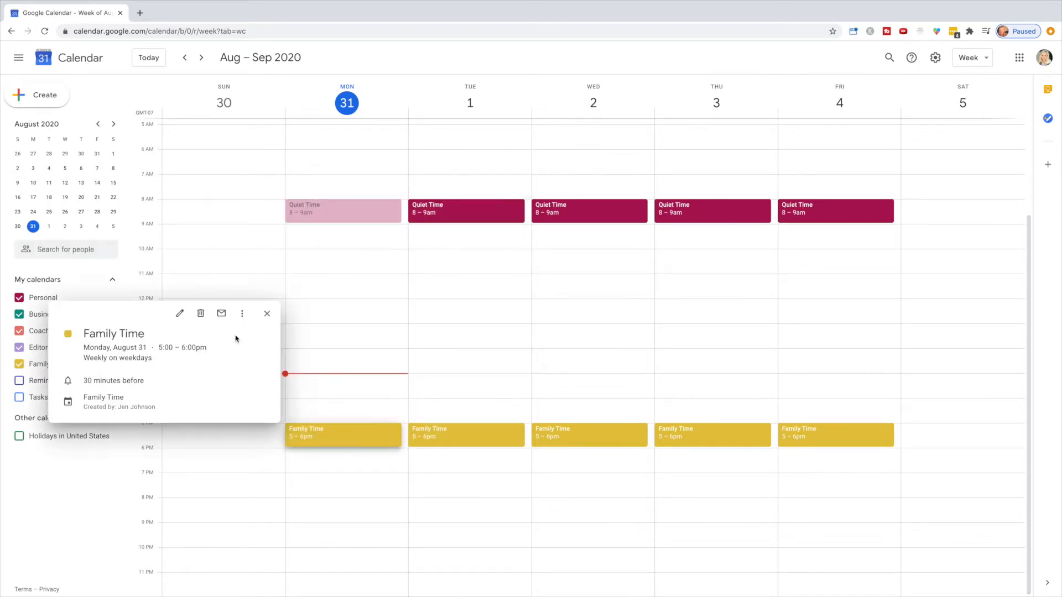
left_click(180, 313)
left_click(151, 95)
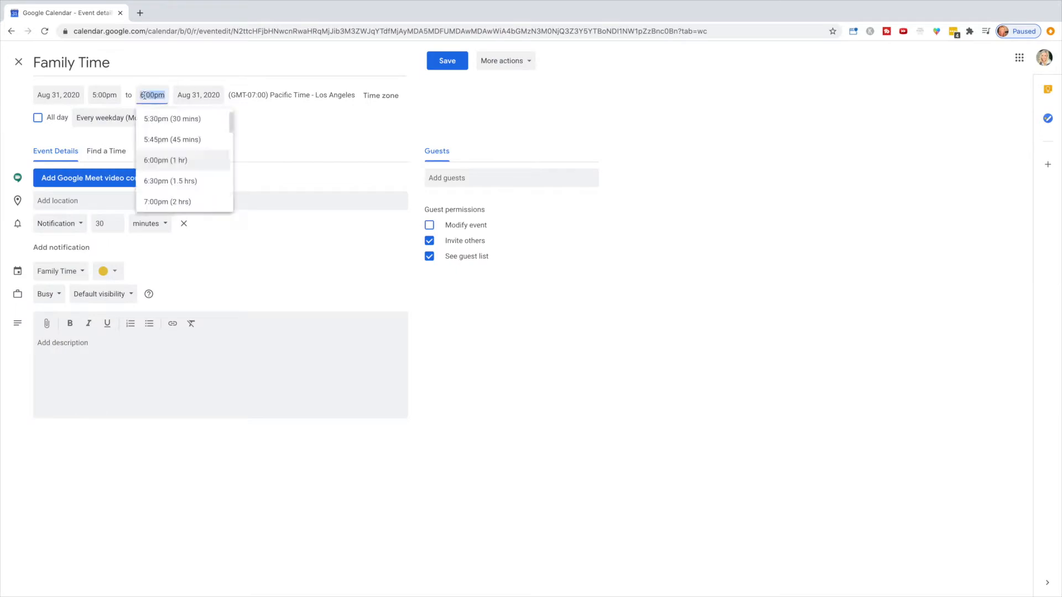
scroll(166, 188, "down", 2)
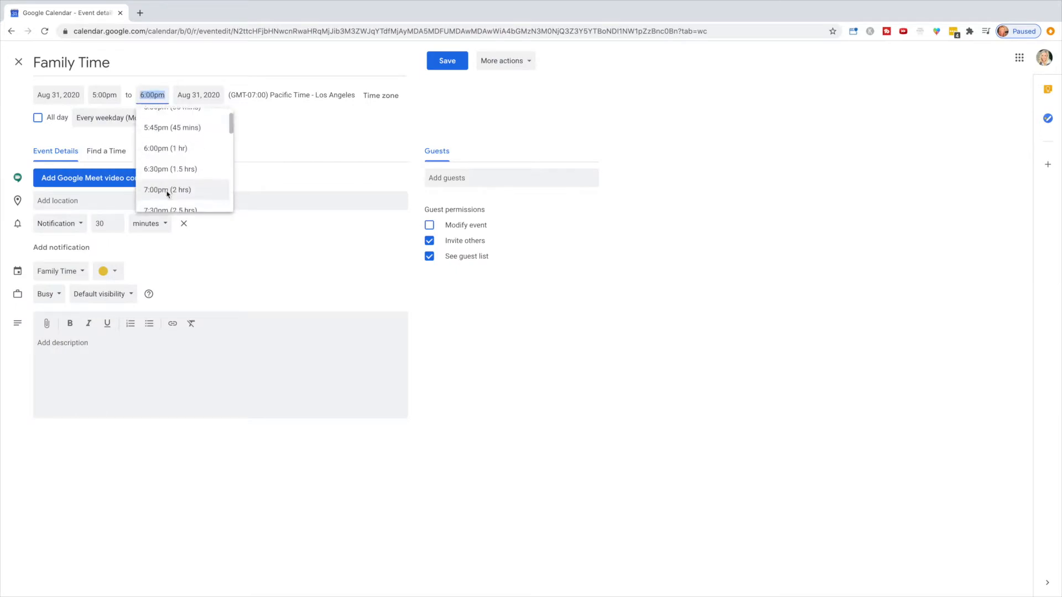
scroll(166, 193, "down", 1)
left_click(164, 191)
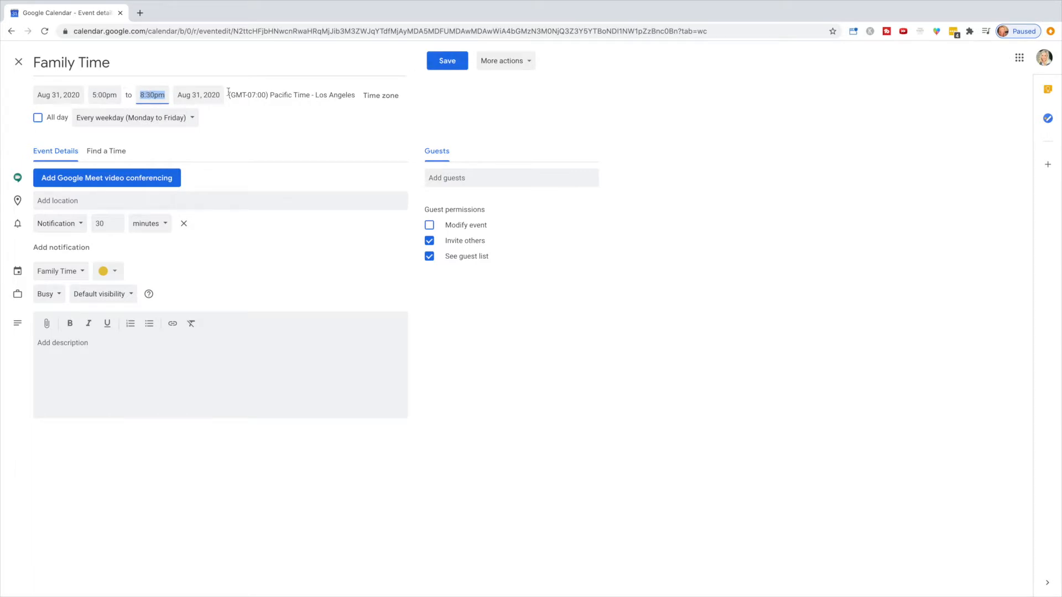
left_click(445, 61)
left_click(466, 330)
left_click(600, 366)
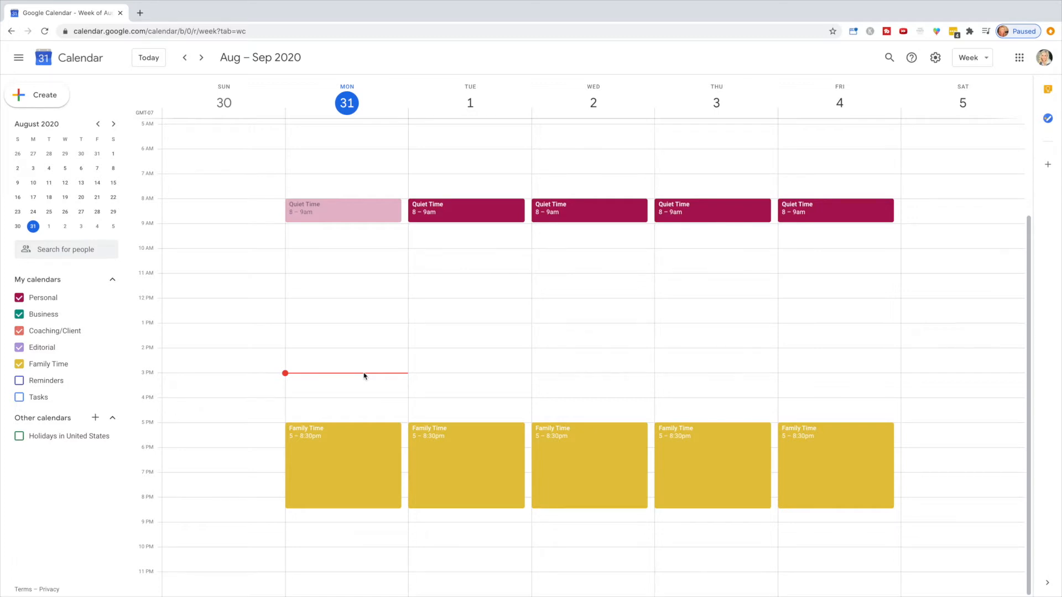
Start a new event titled "Bed Time" on Monday, August 31, from 10:00pm to 11:00pm
left_click(307, 560)
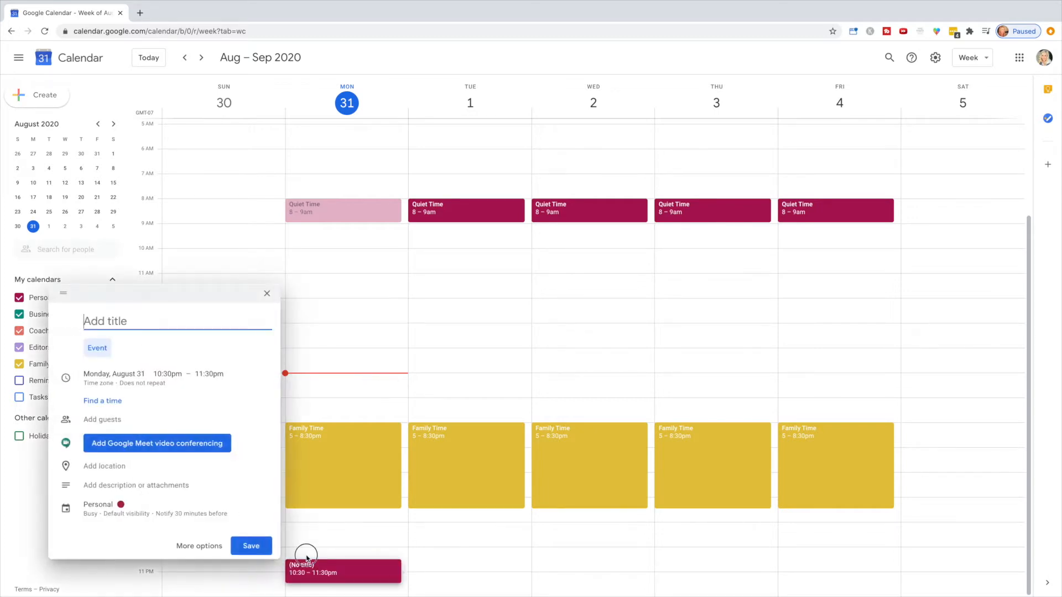
left_click(307, 560)
left_click(308, 552)
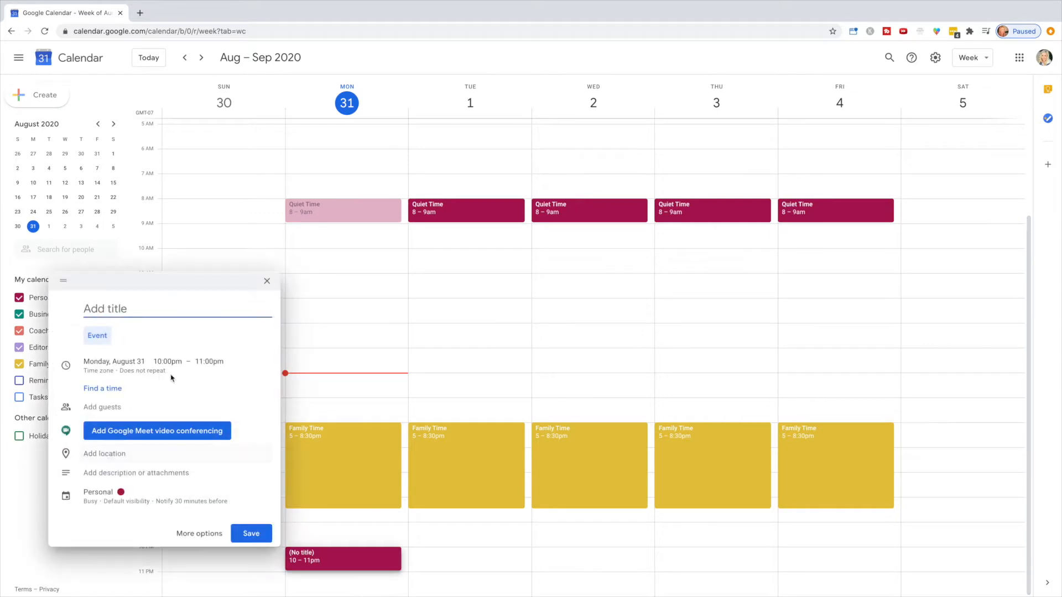
type("Bed Time")
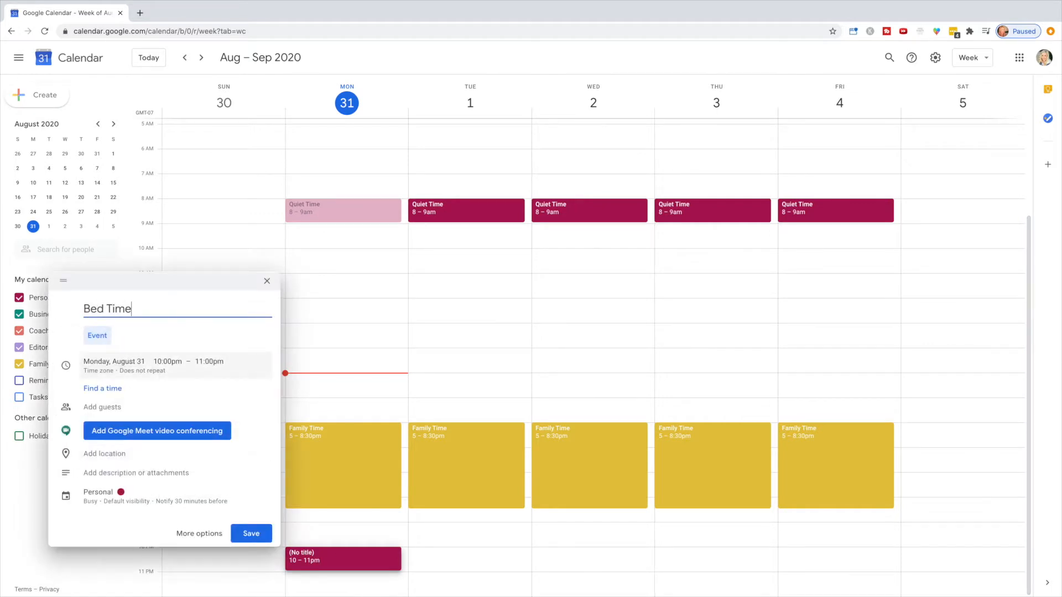
Make the Bed Time event repeat every weekday (Monday to Friday) and save it
left_click(199, 533)
left_click(100, 122)
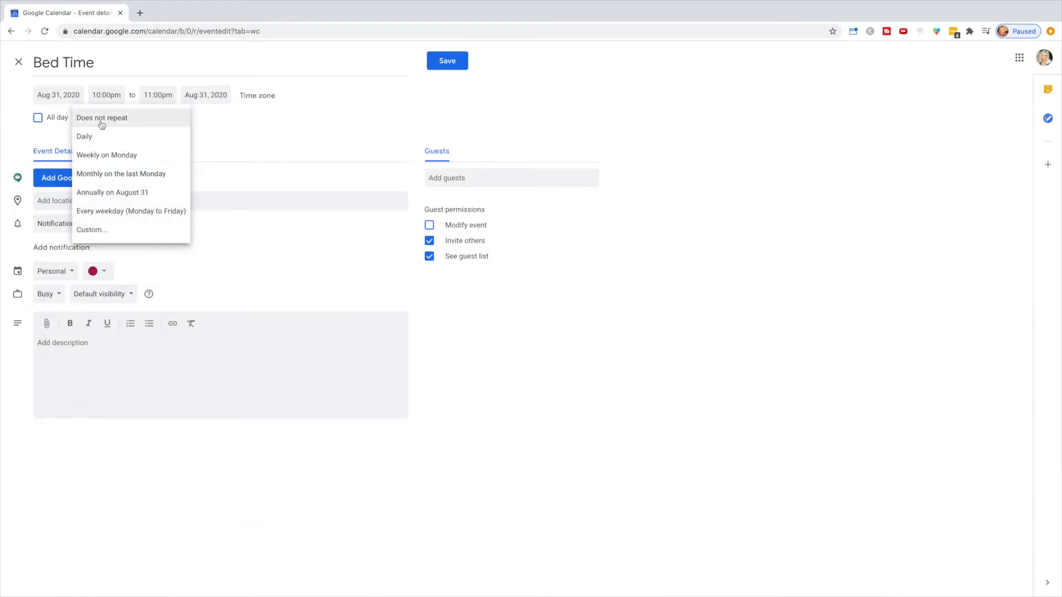
left_click(127, 212)
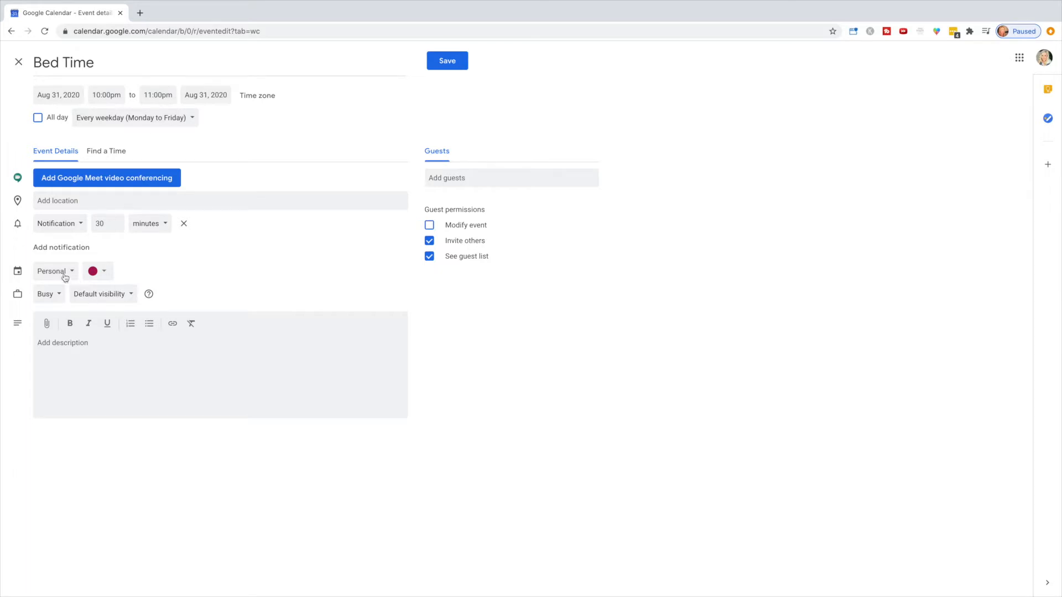
left_click(446, 62)
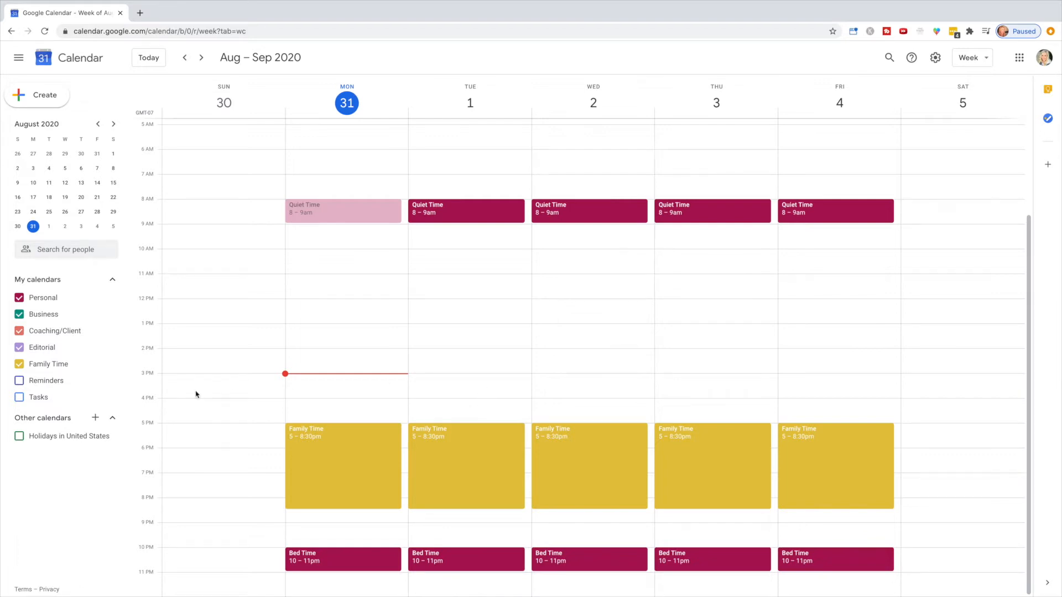
mouse_move(92, 369)
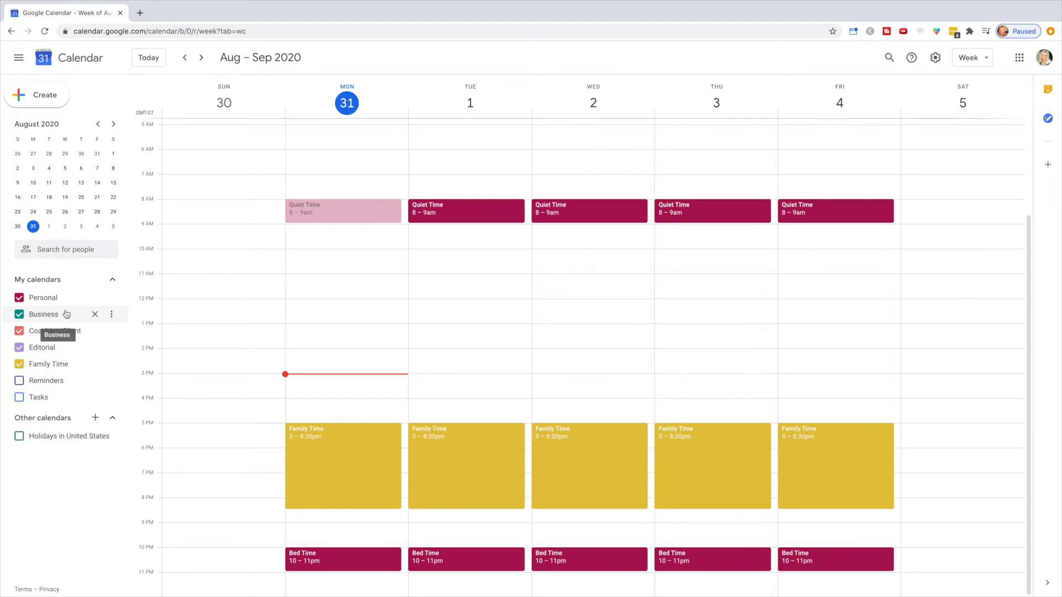
left_click(303, 288)
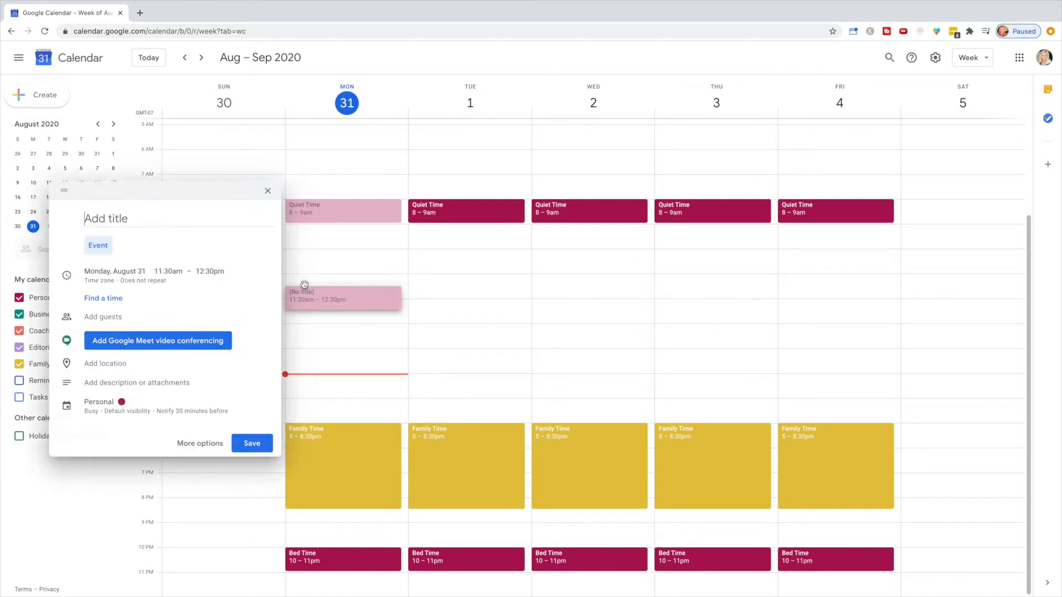
left_click(270, 192)
Create an event titled "Power Hour" on Monday, August 31, 11:00am to 12:00pm, assigned to the Business calendar
left_click(299, 285)
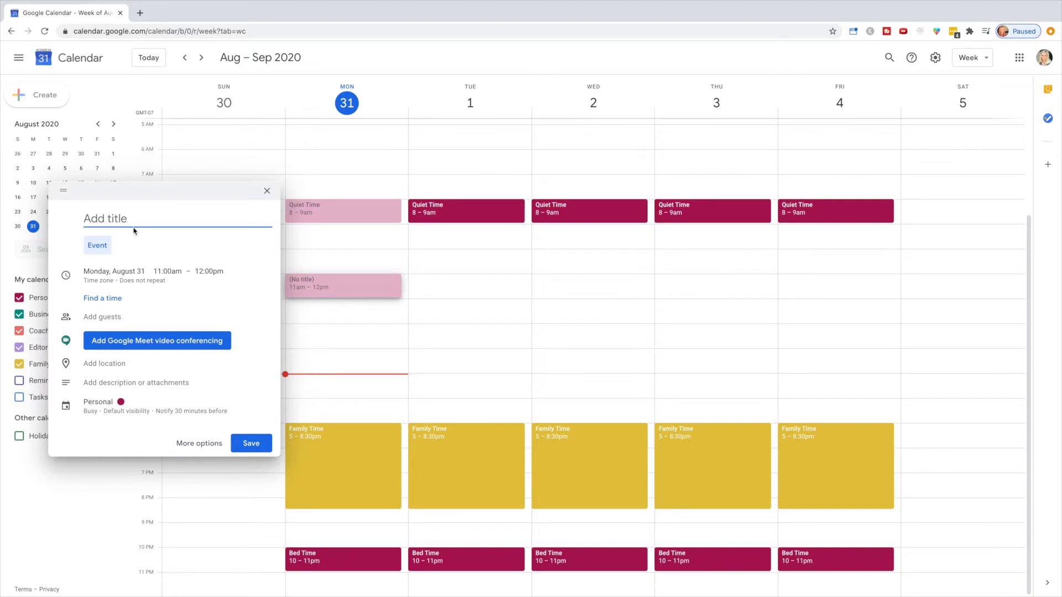
type("Power Hour")
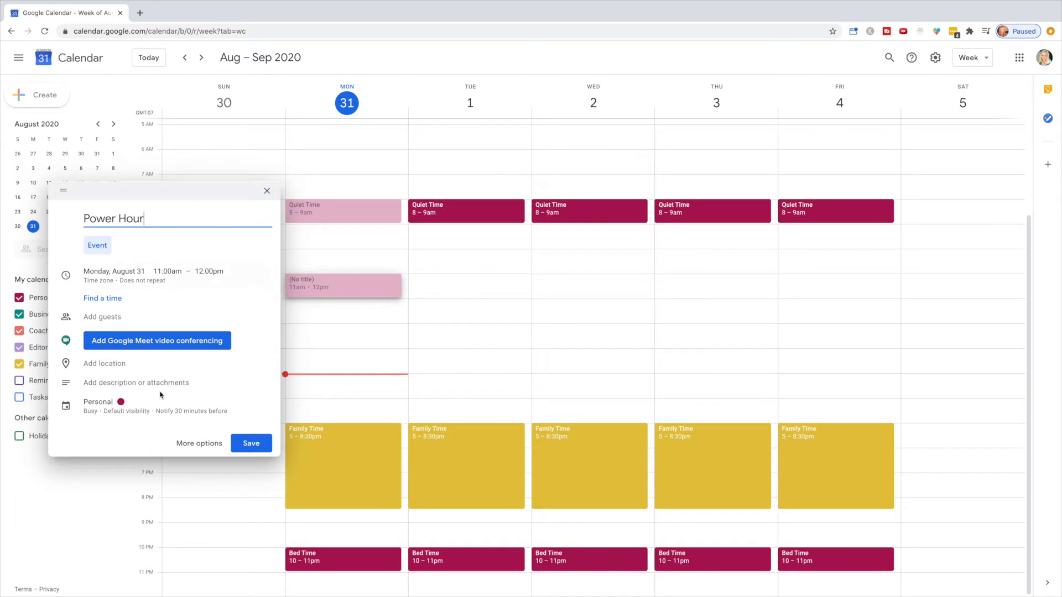
left_click(105, 406)
left_click(105, 408)
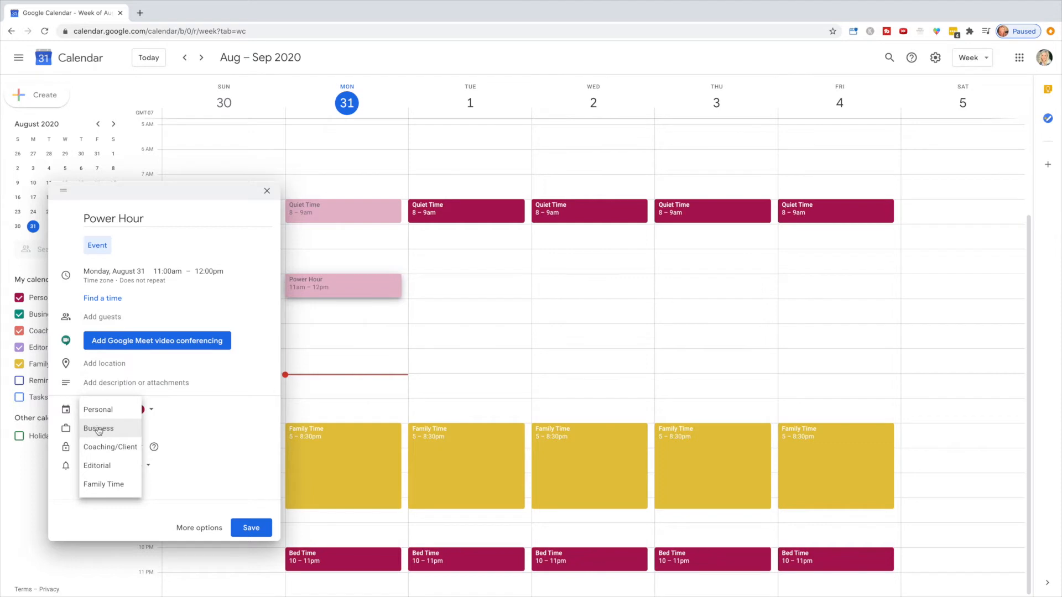
left_click(190, 526)
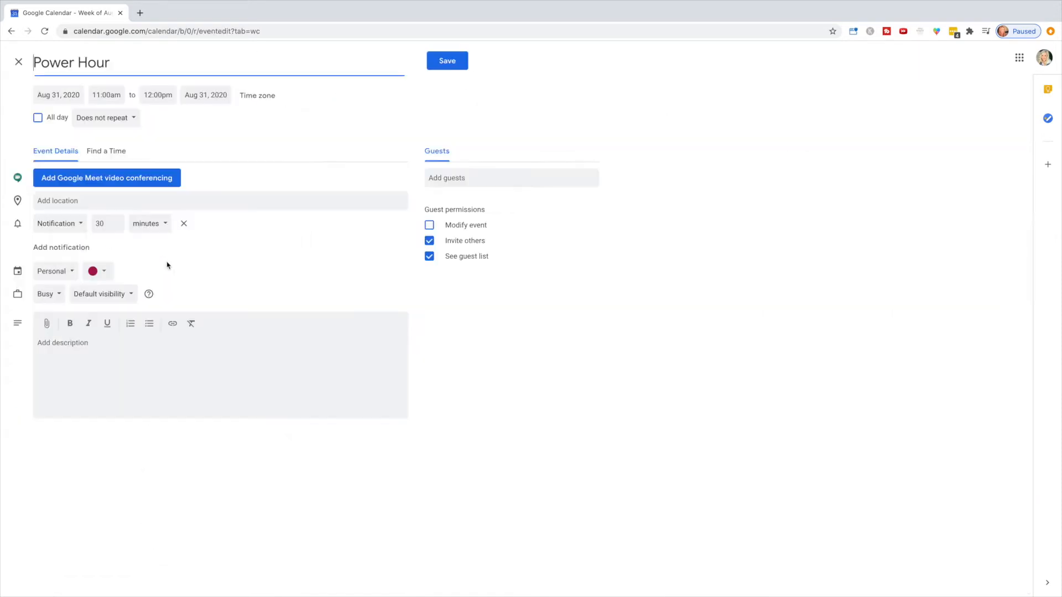
left_click(55, 272)
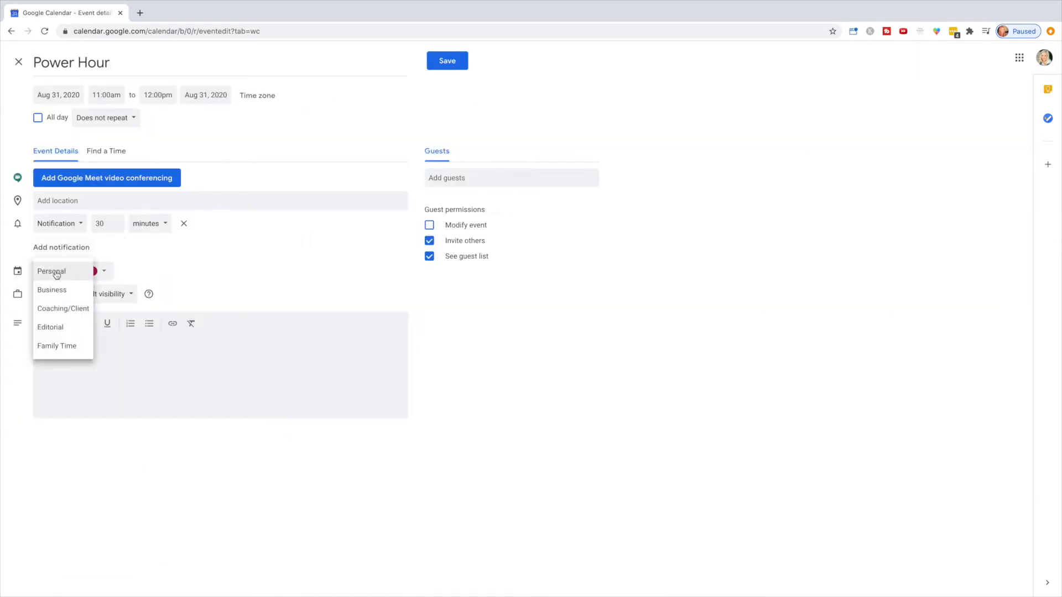
left_click(51, 290)
Make the Power Hour event repeat every weekday (Monday to Friday) and save it
left_click(102, 118)
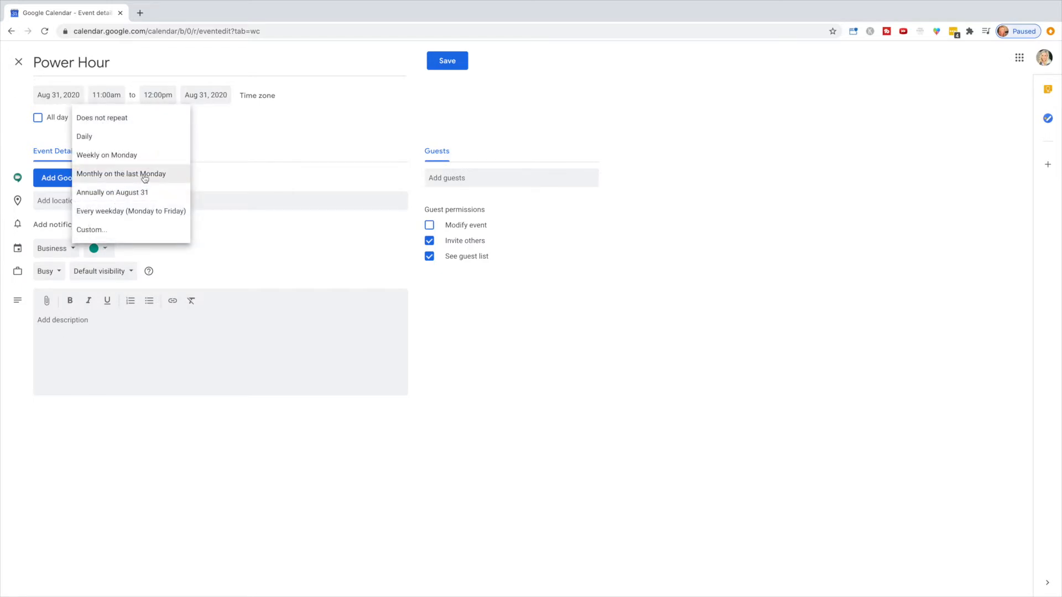
left_click(109, 219)
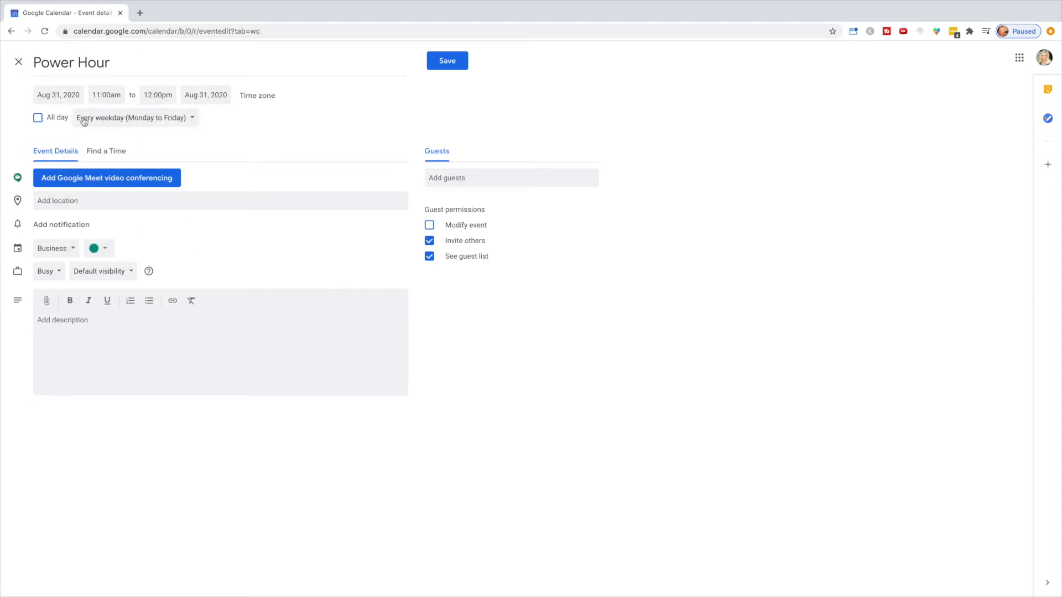
left_click(446, 62)
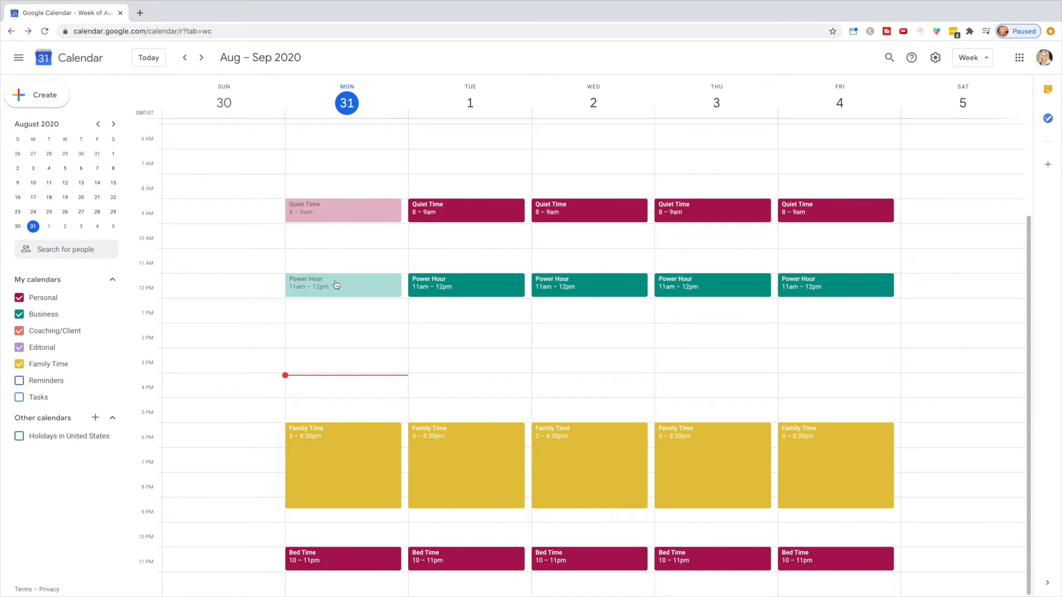
Create an event titled "workout" on Monday, August 31, from 9:00am to 9:30am
left_click(340, 233)
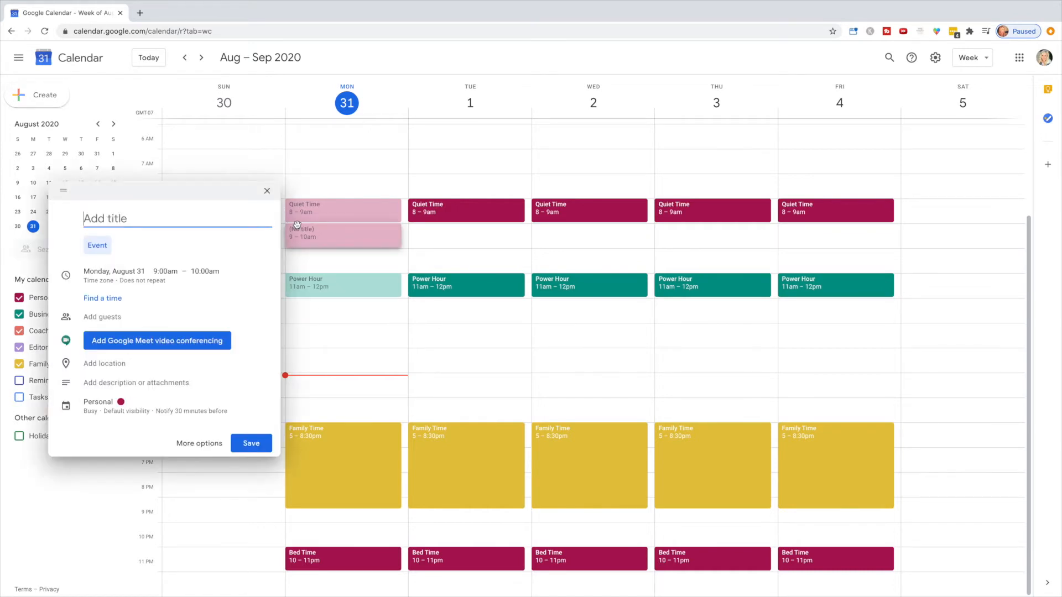
type("workout")
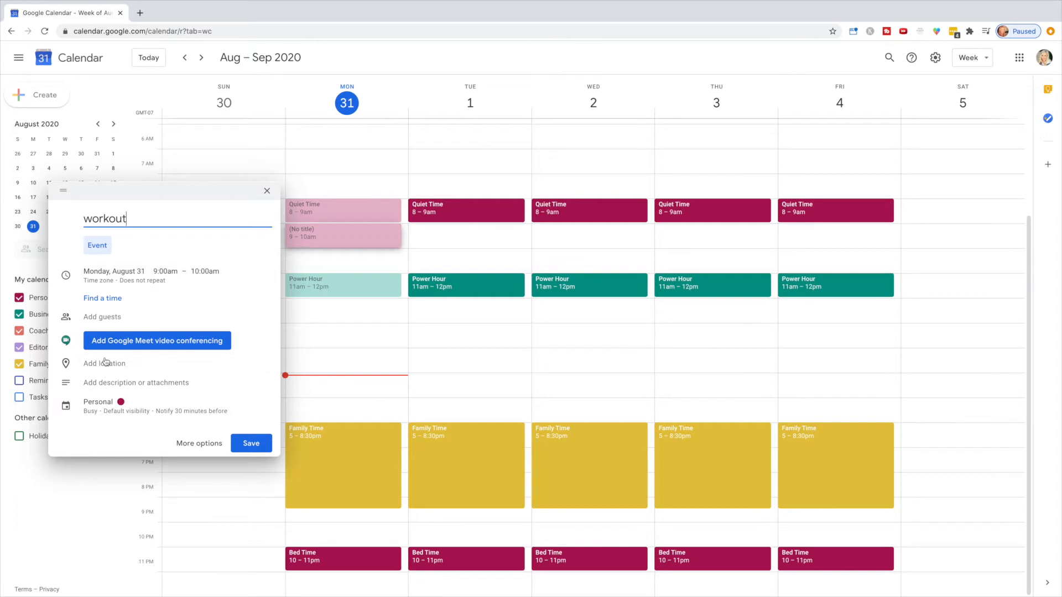
left_click(146, 272)
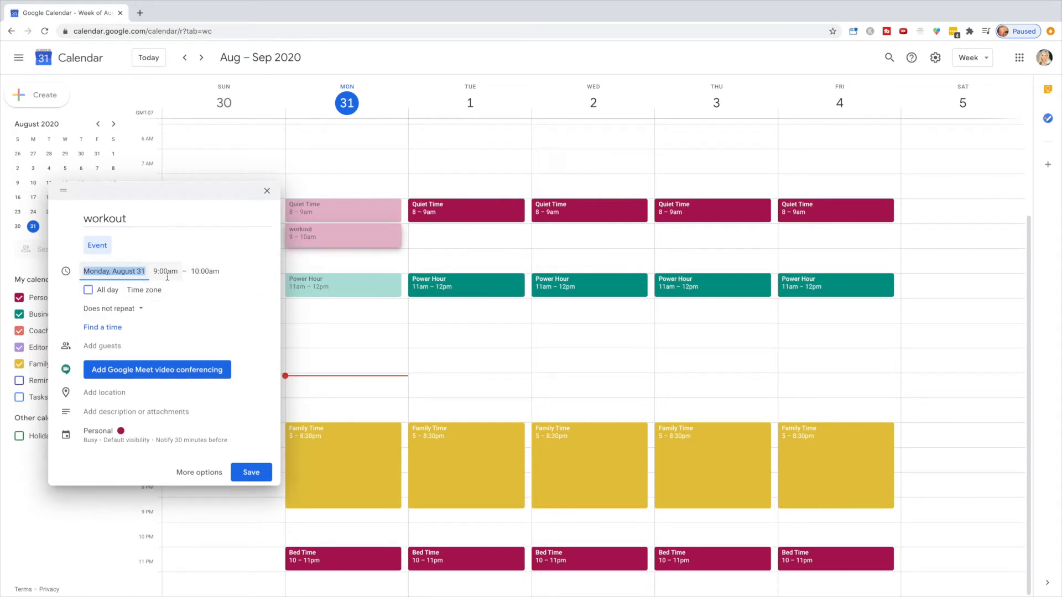
left_click(200, 472)
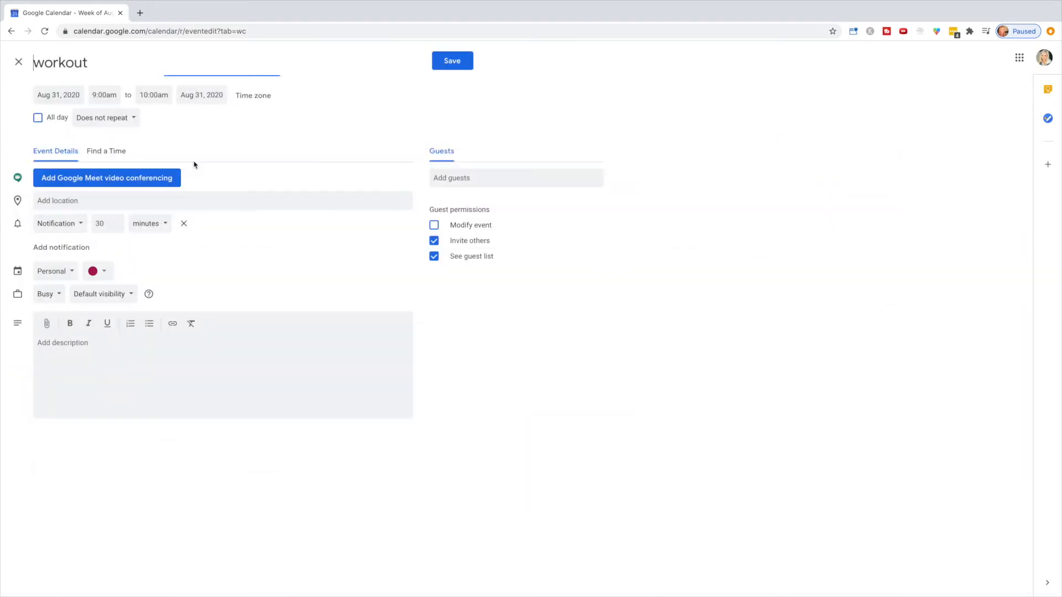
left_click(146, 94)
left_click(181, 115)
Make the workout event repeat every weekday (Monday to Friday) and save it
left_click(111, 123)
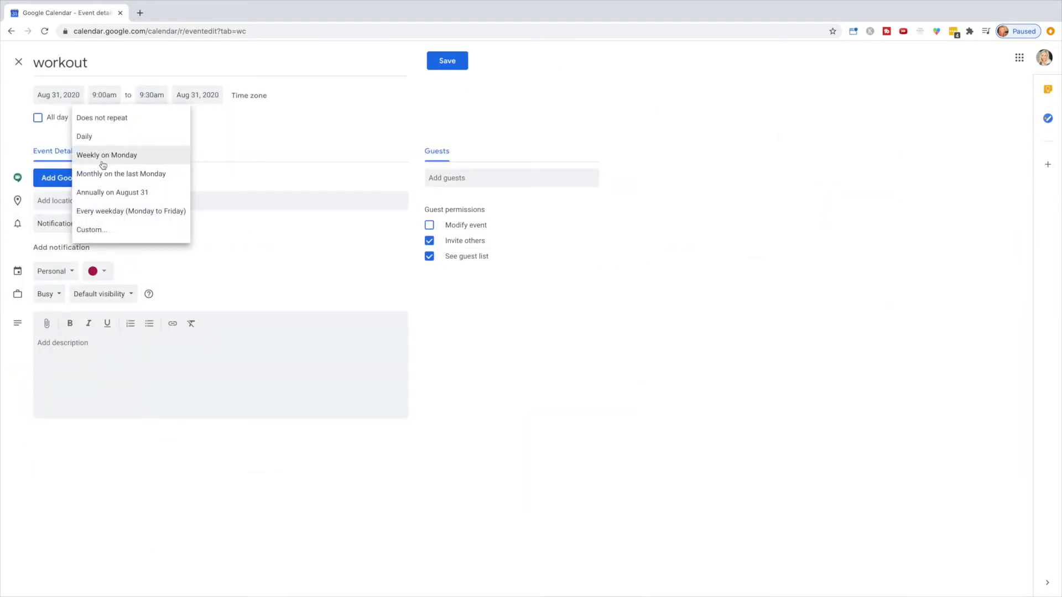
left_click(131, 211)
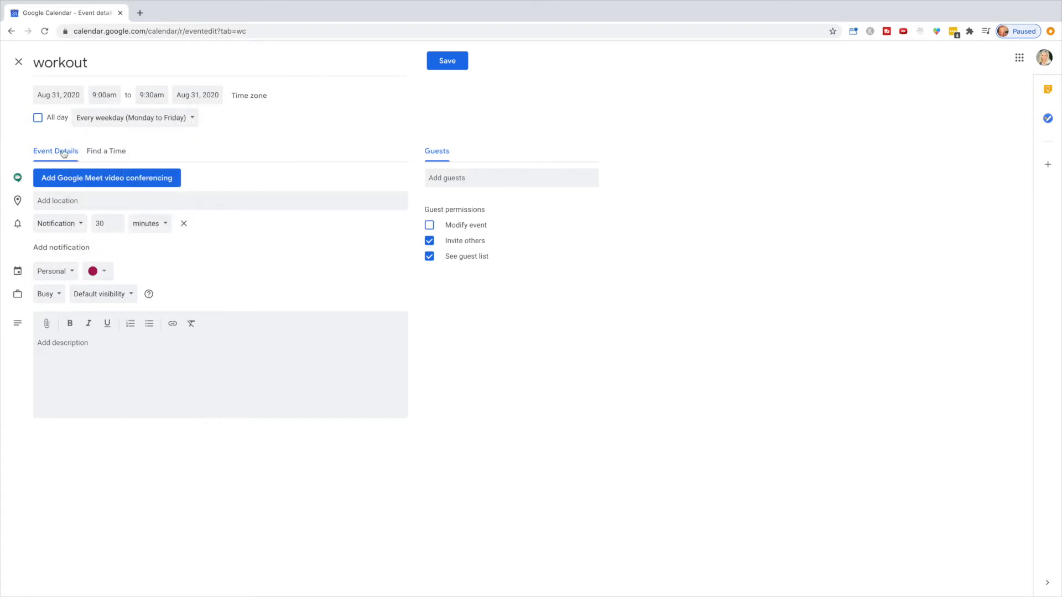
left_click(447, 62)
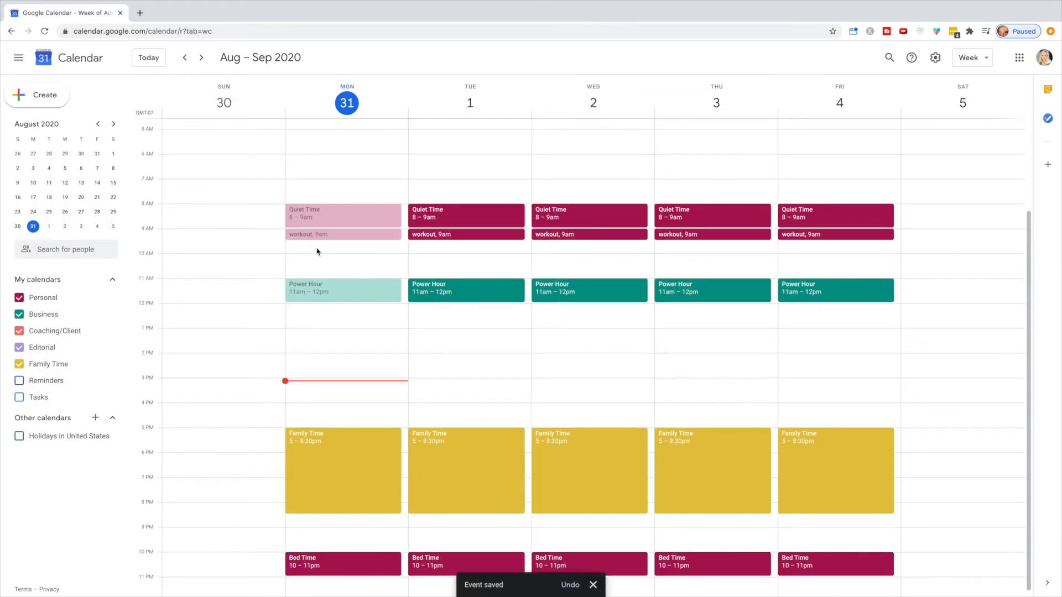
Create an event titled "EAT/Get Ready" on Monday, August 31, from 9:30am to 10:30am in the Personal calendar
left_click(318, 251)
type("EAt?")
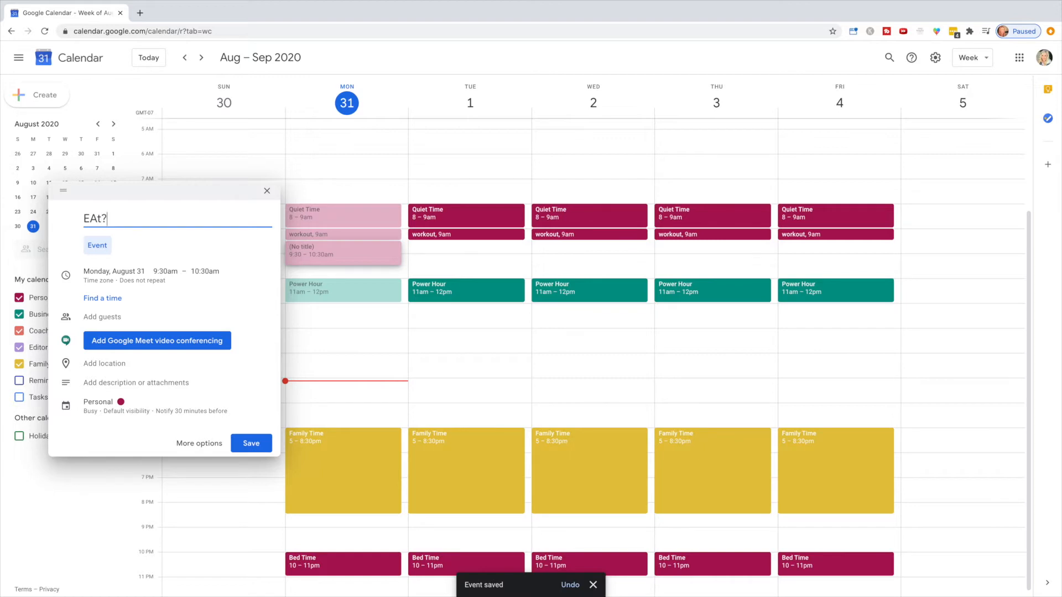
type("T/et")
key("BackSpace")
type("Get Readu")
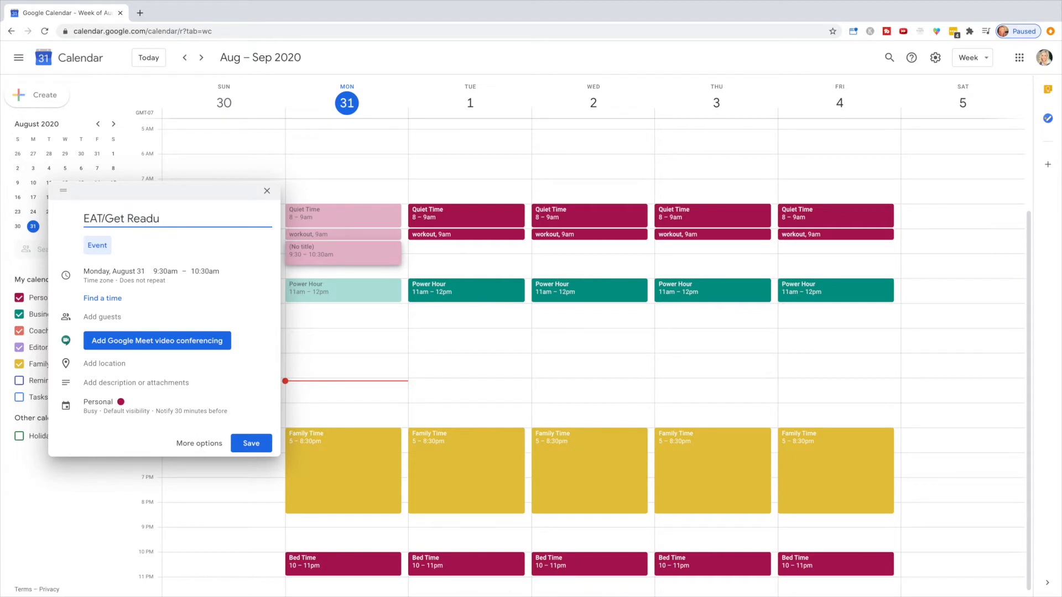
left_click(119, 412)
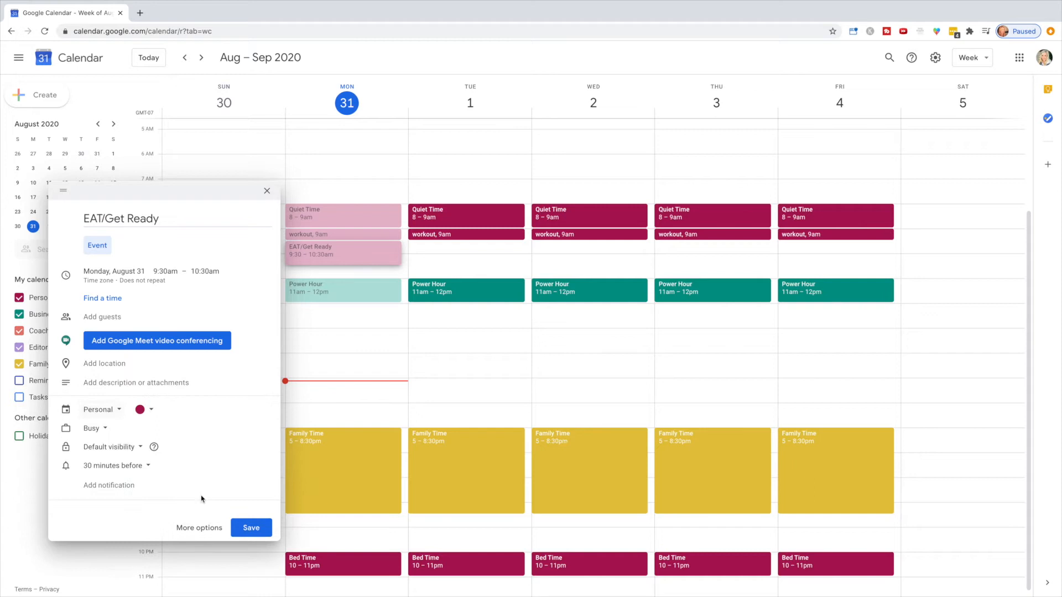
Make the EAT/Get Ready event repeat every weekday (Monday to Friday) and save it
left_click(199, 528)
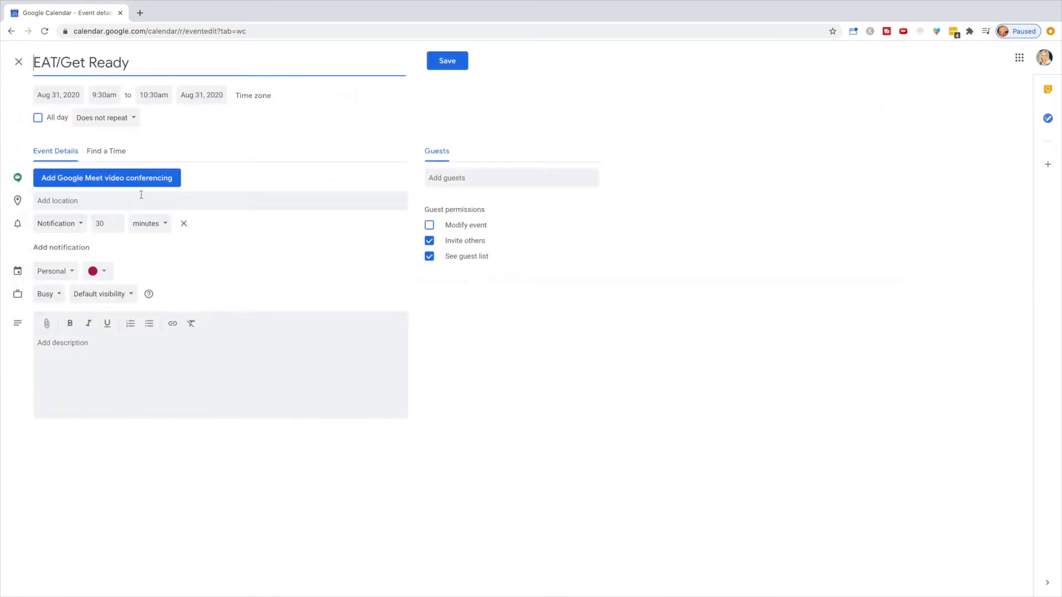
left_click(108, 117)
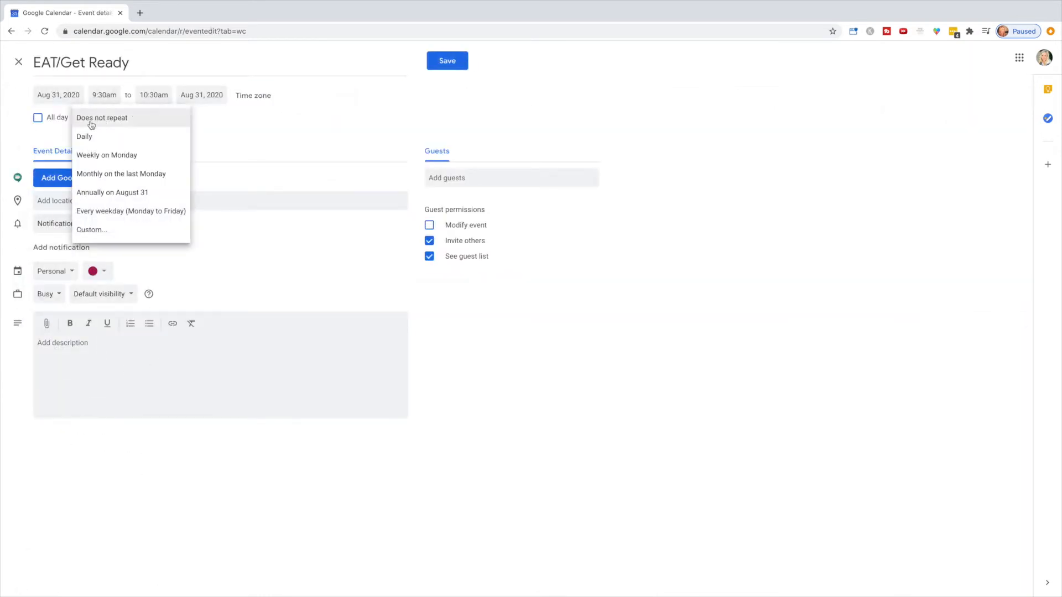
left_click(109, 212)
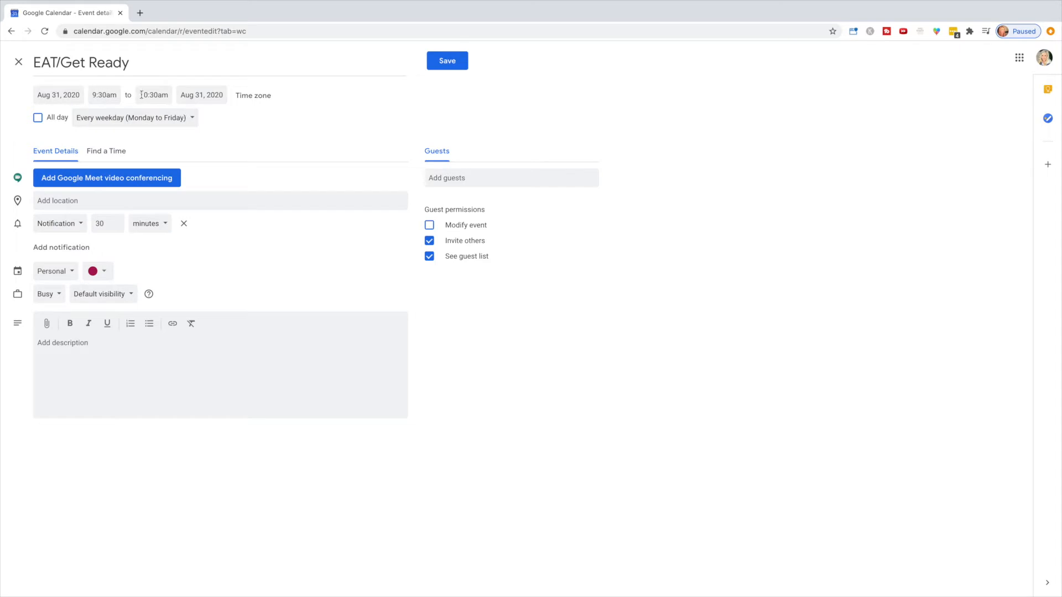
left_click(460, 65)
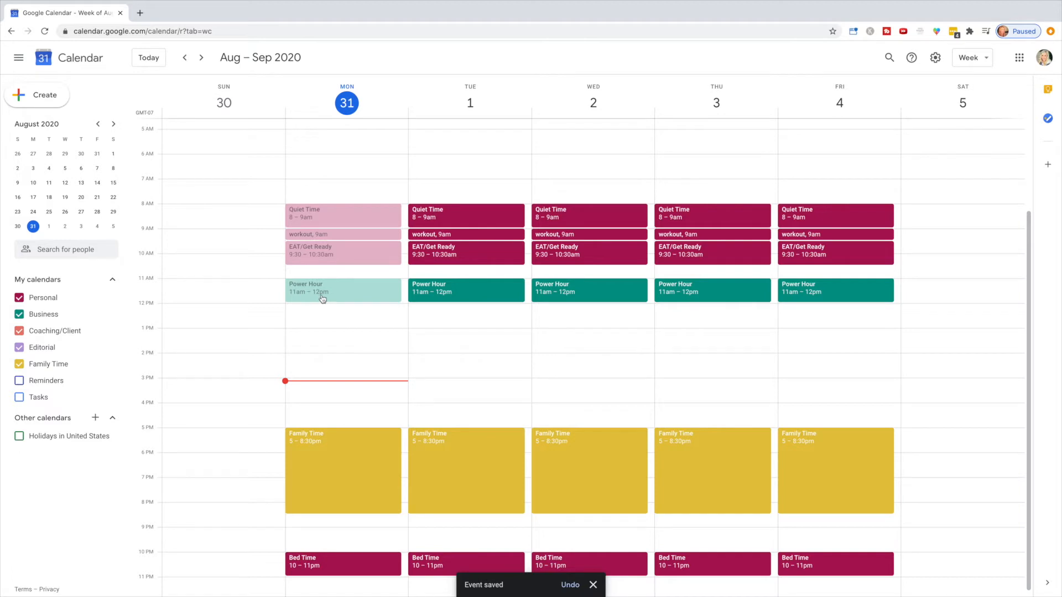
scroll(335, 296, "up", 1)
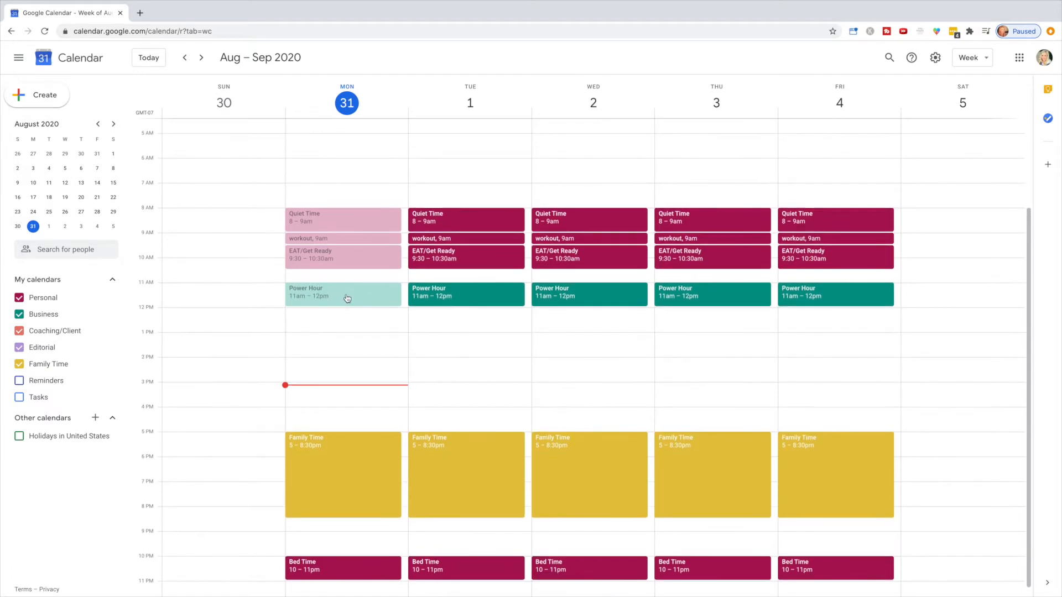
scroll(350, 316, "up", 1)
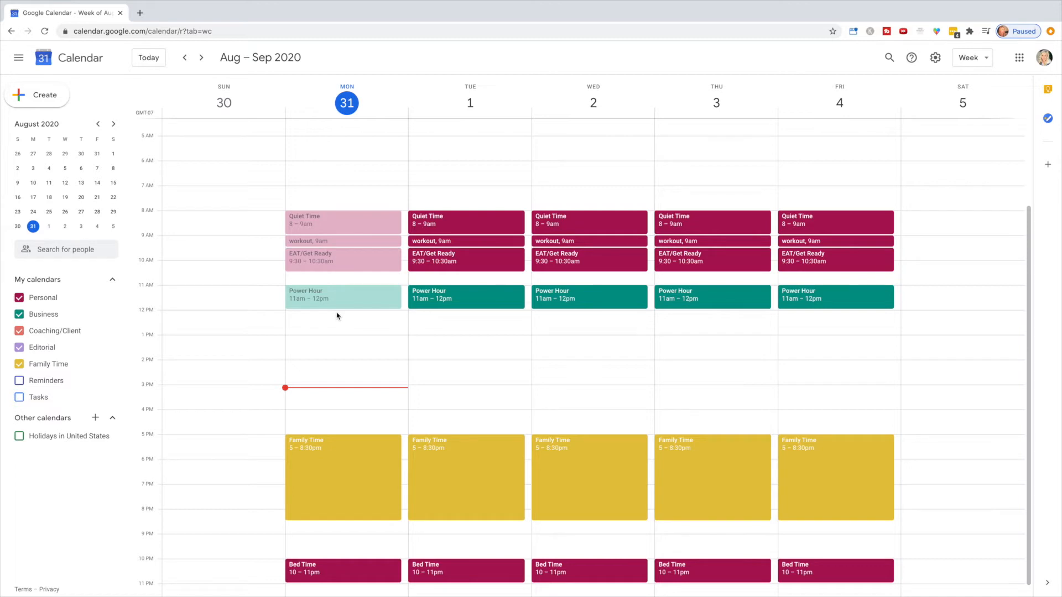
left_click(43, 351)
left_click(41, 350)
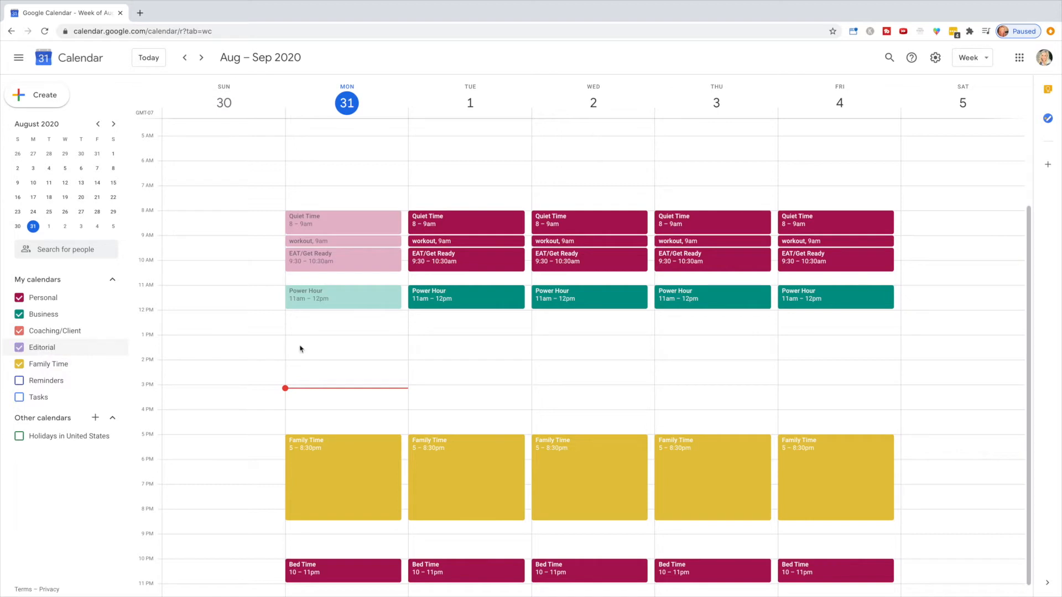
Start an event titled "IG TV" on Monday, August 31, from 12:00pm to 1:00pm in the Editorial calendar
left_click(341, 319)
type("IG")
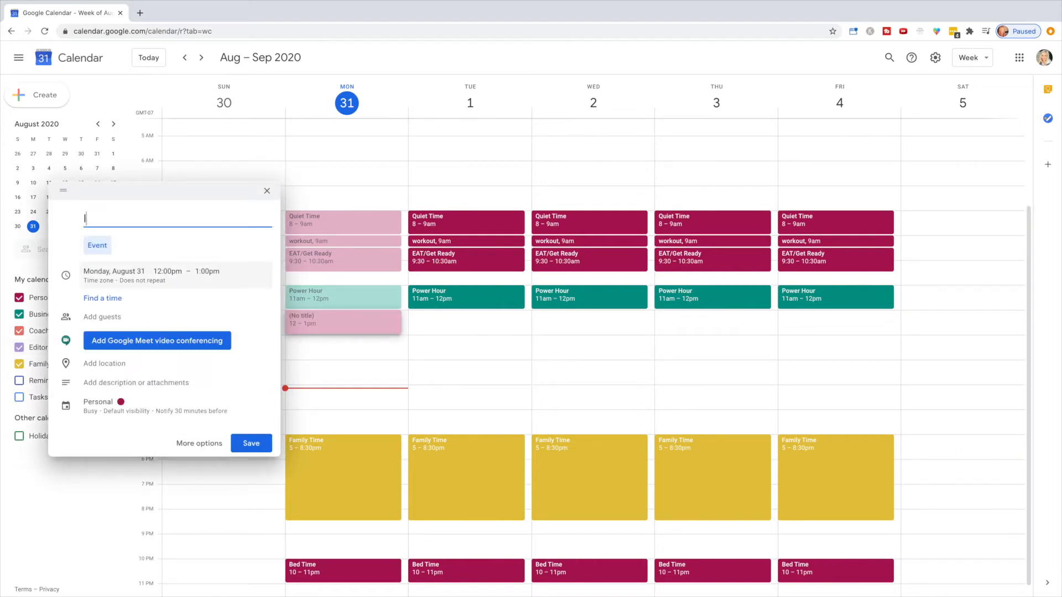
type(" TB")
key("BackSpace")
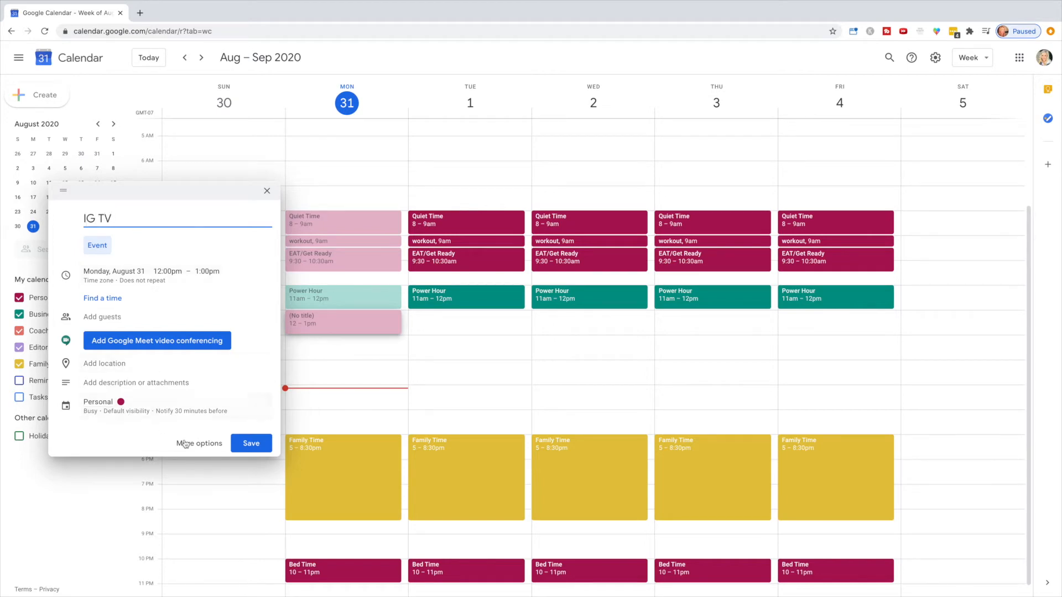
left_click(172, 391)
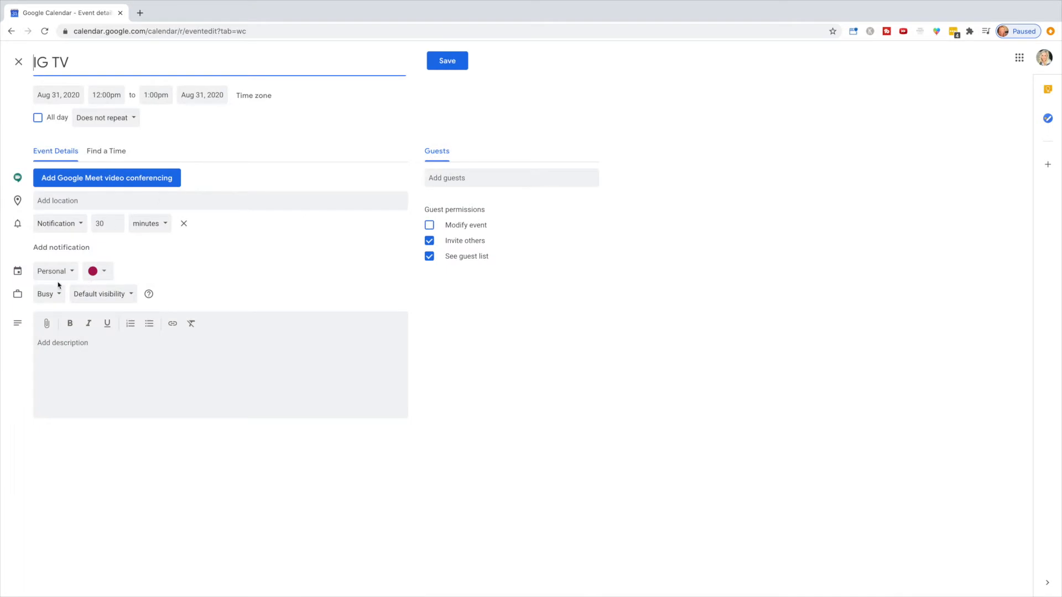
left_click(54, 275)
left_click(50, 327)
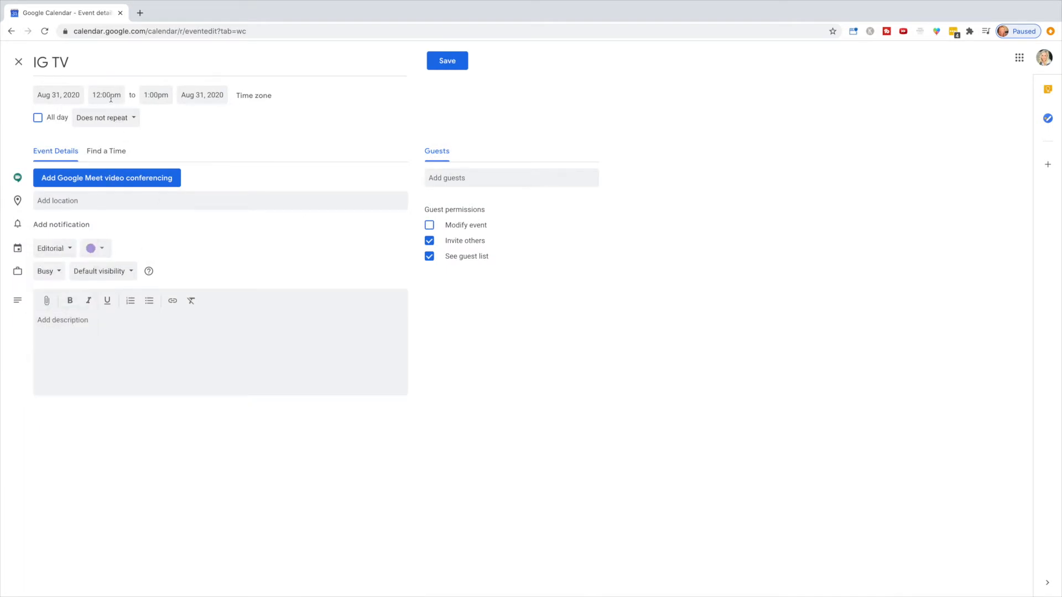
Make the IG TV event all-day, repeat it weekly on Monday, leave it without a notification, and save it
left_click(38, 118)
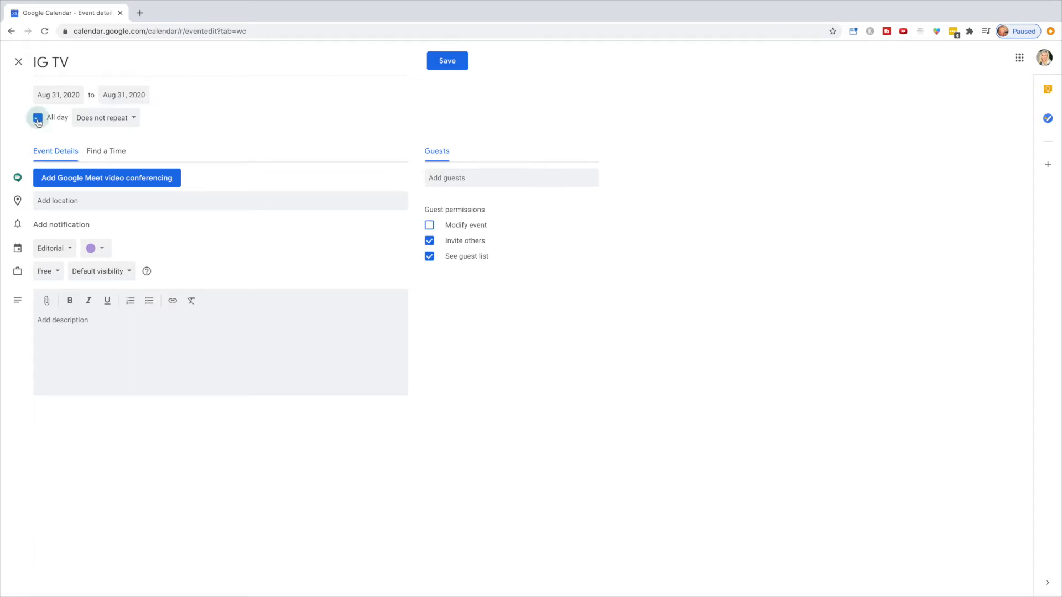
left_click(111, 118)
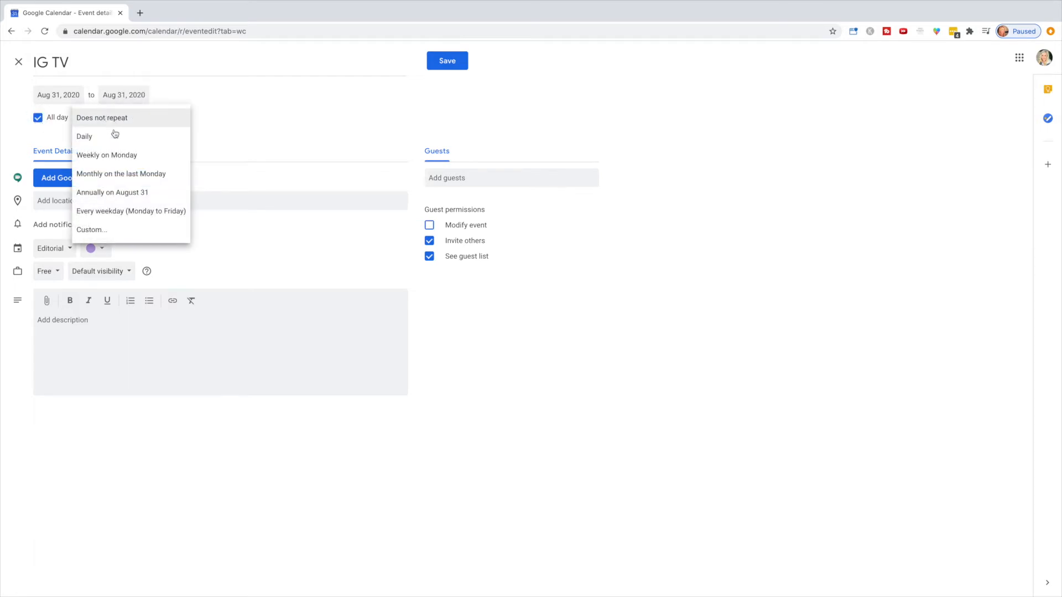
left_click(118, 157)
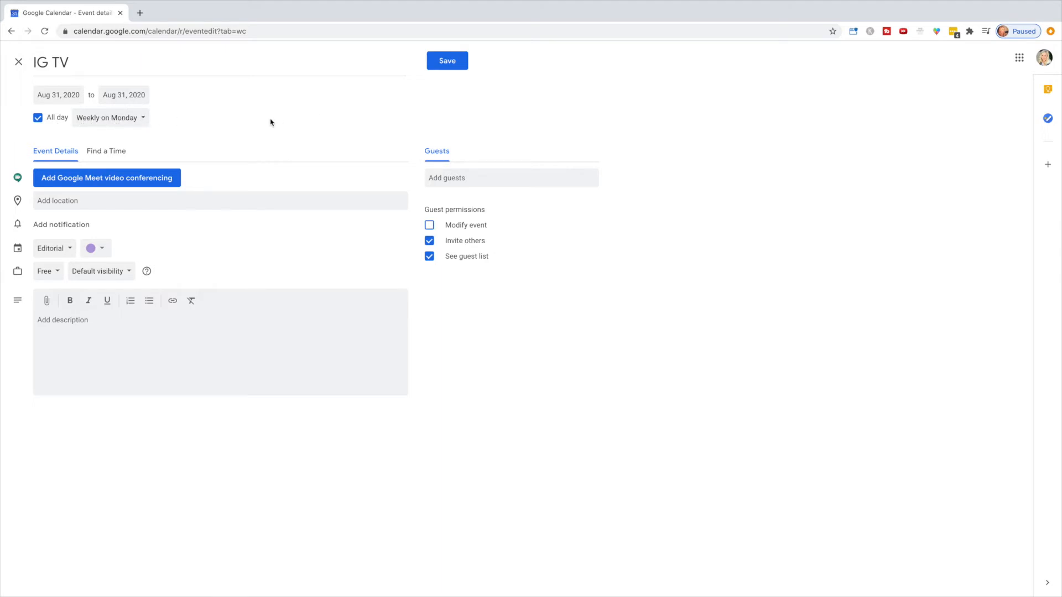
left_click(68, 229)
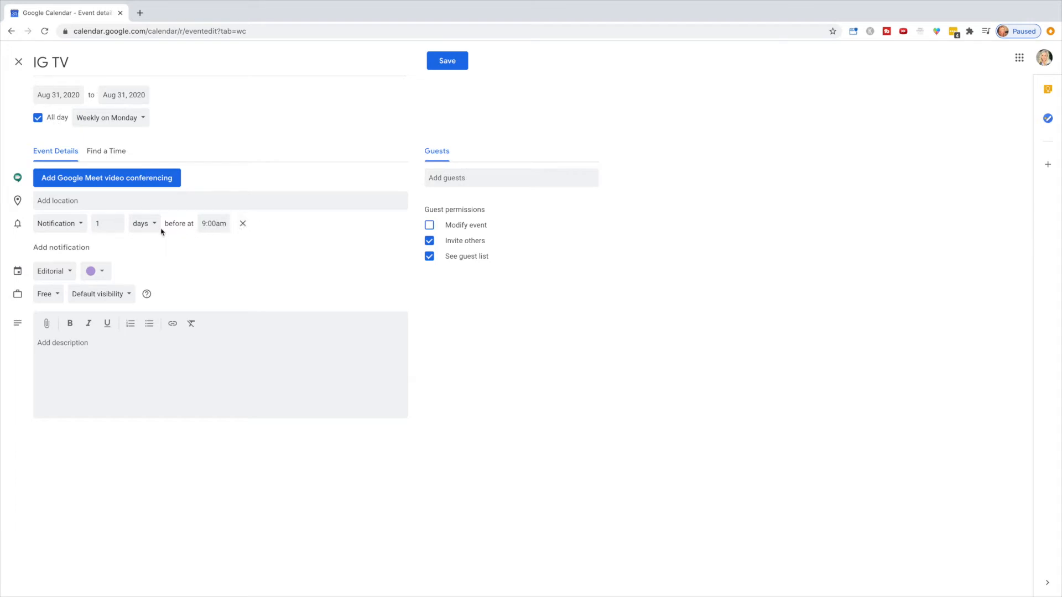
left_click(239, 226)
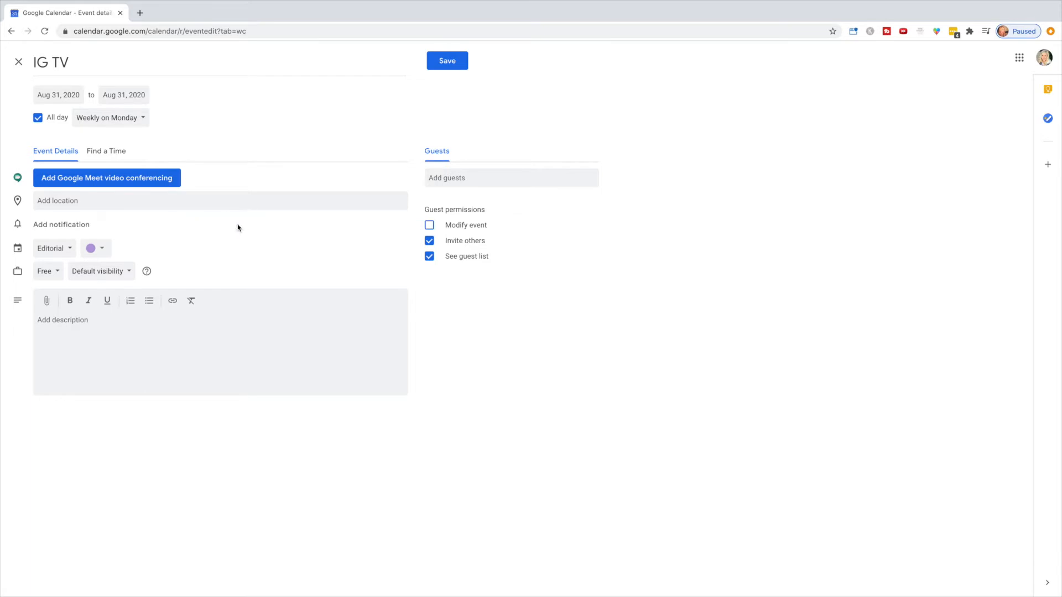
left_click(441, 65)
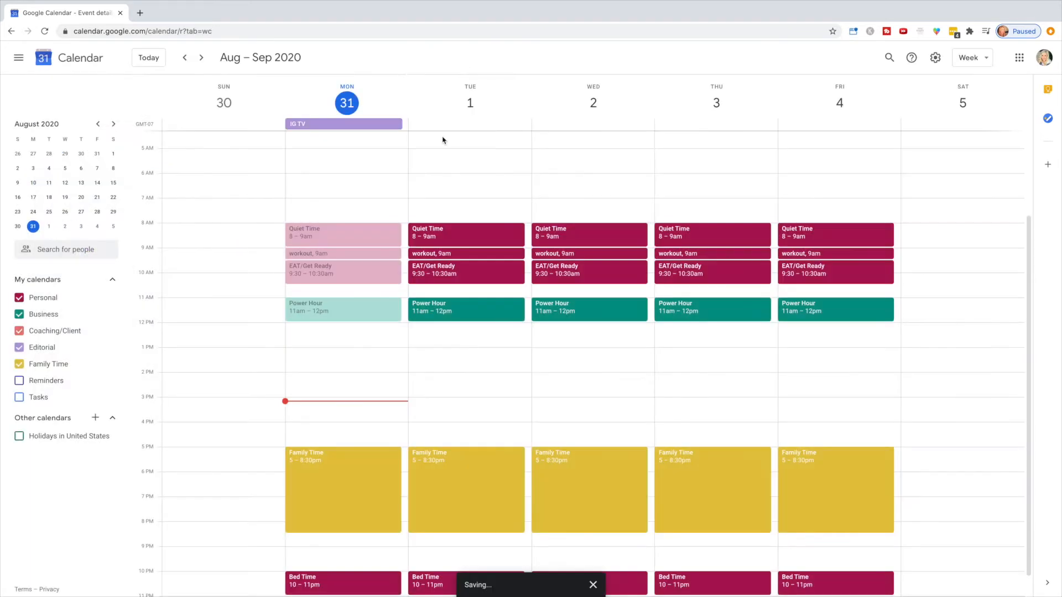
Review the recurring events across September 2020 in the month view, and return to the week view
left_click(969, 61)
left_click(968, 118)
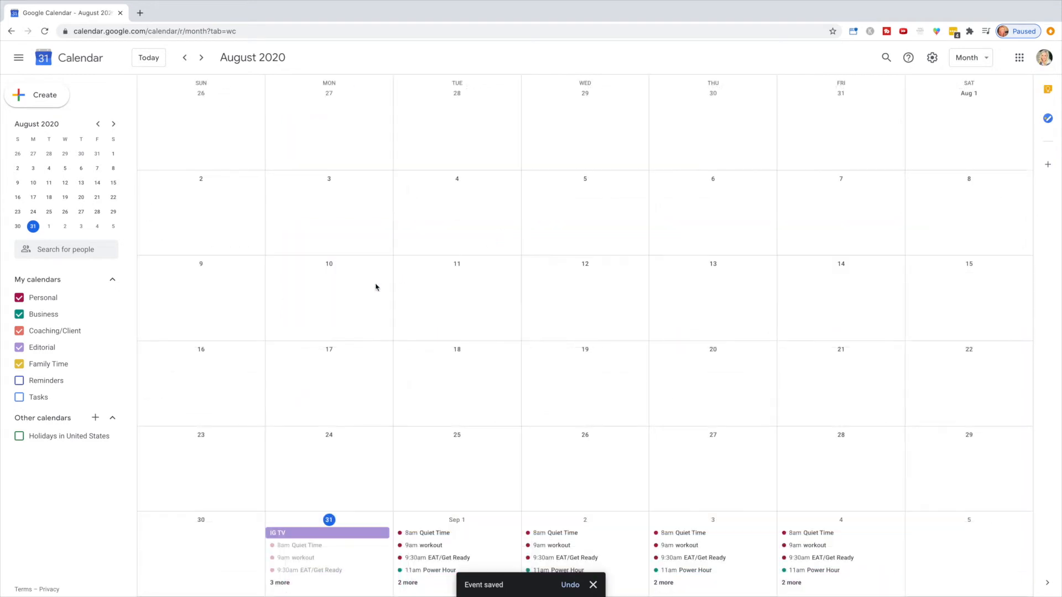
left_click(201, 58)
scroll(334, 123, "up", 2)
left_click(201, 58)
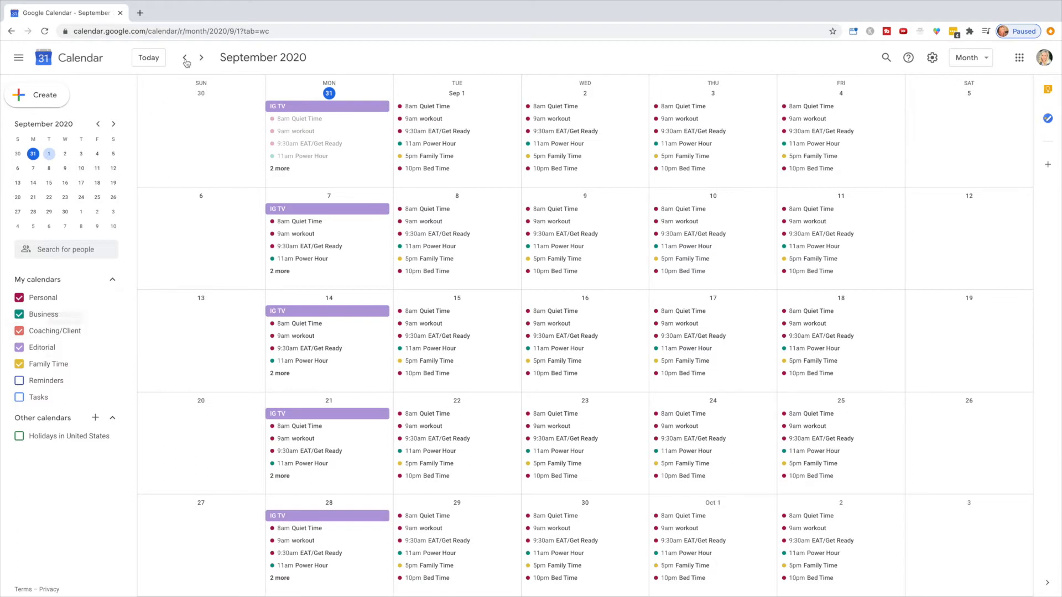
left_click(968, 58)
left_click(962, 103)
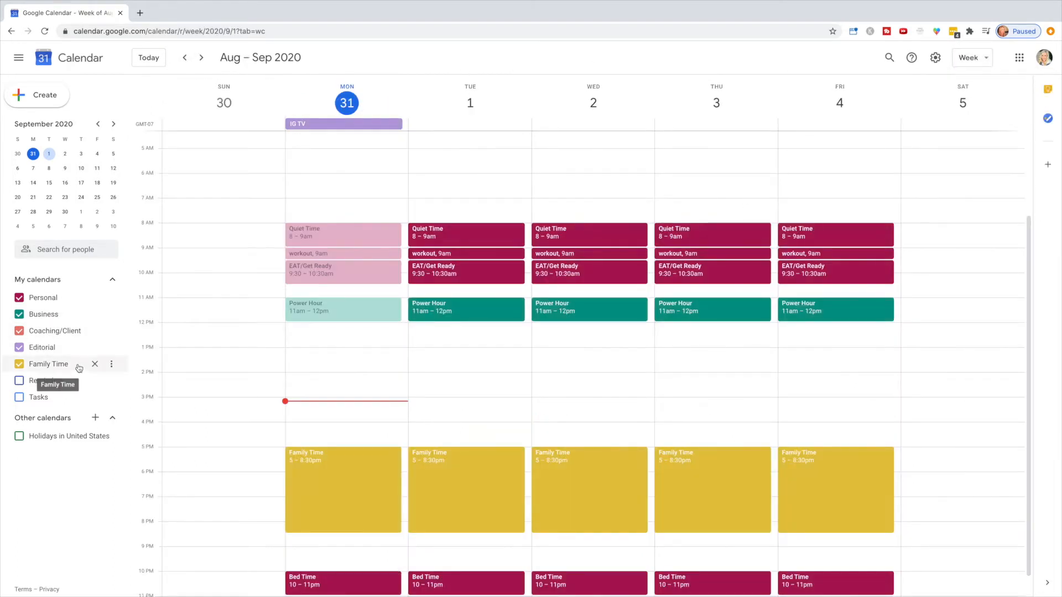
Start an event titled "youtube" on Wednesday, September 2, from 1:15pm to 1:30pm in the Editorial calendar
left_click(560, 127)
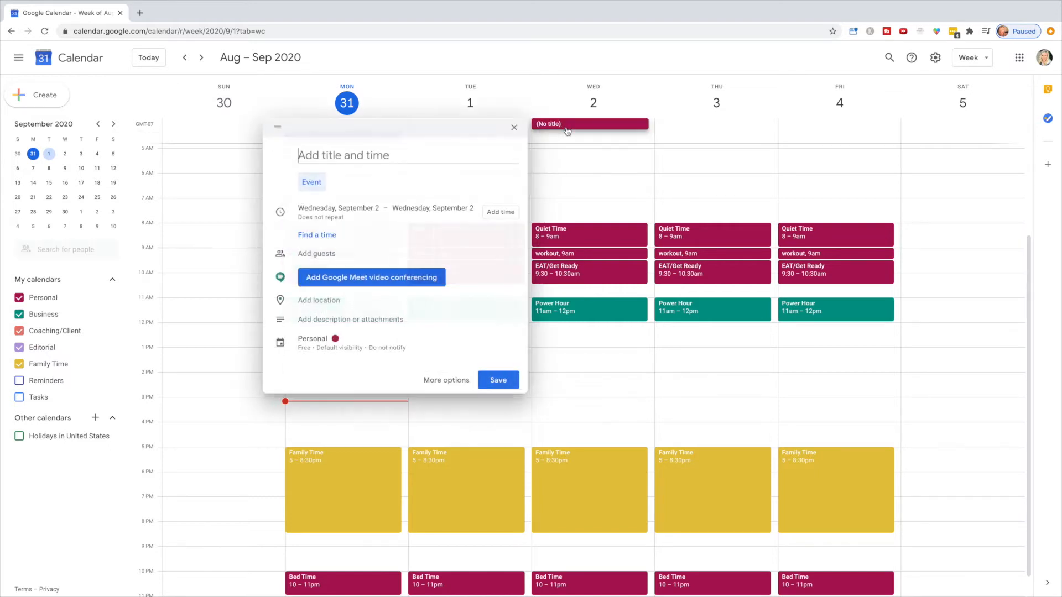
left_click(514, 128)
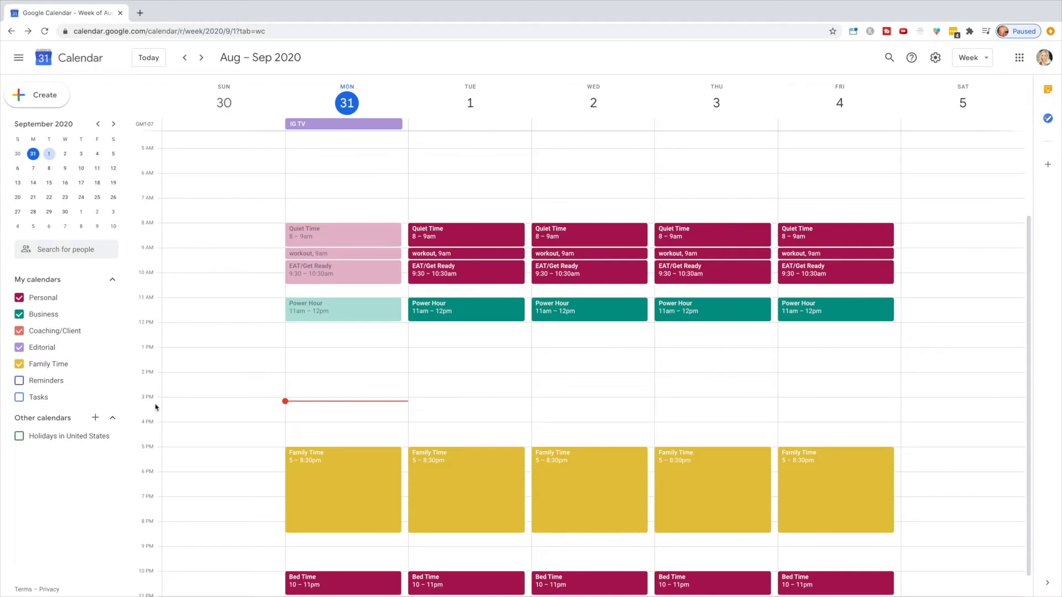
left_click(568, 362)
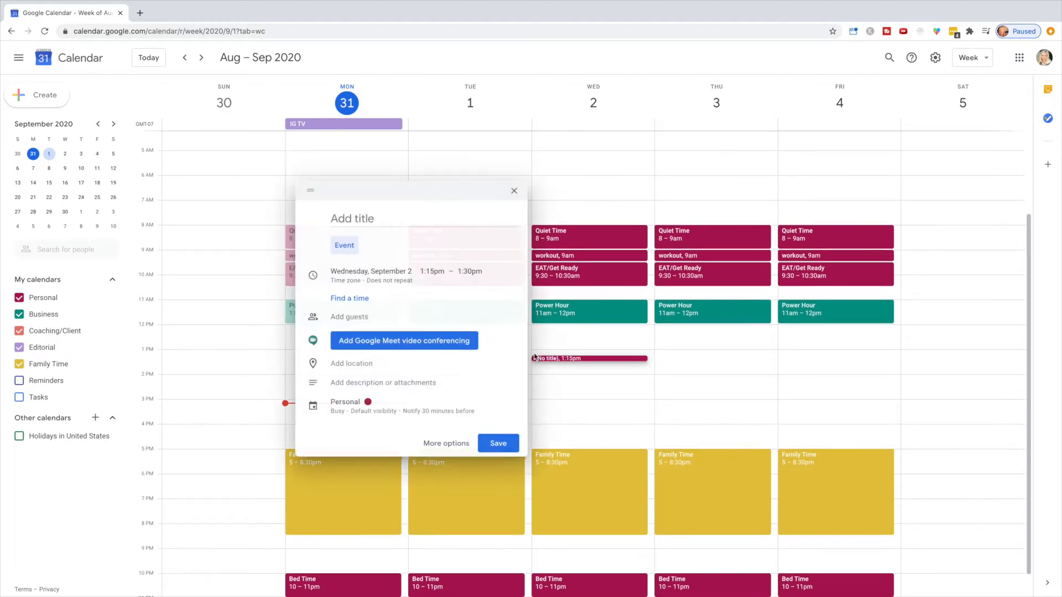
type("youtube")
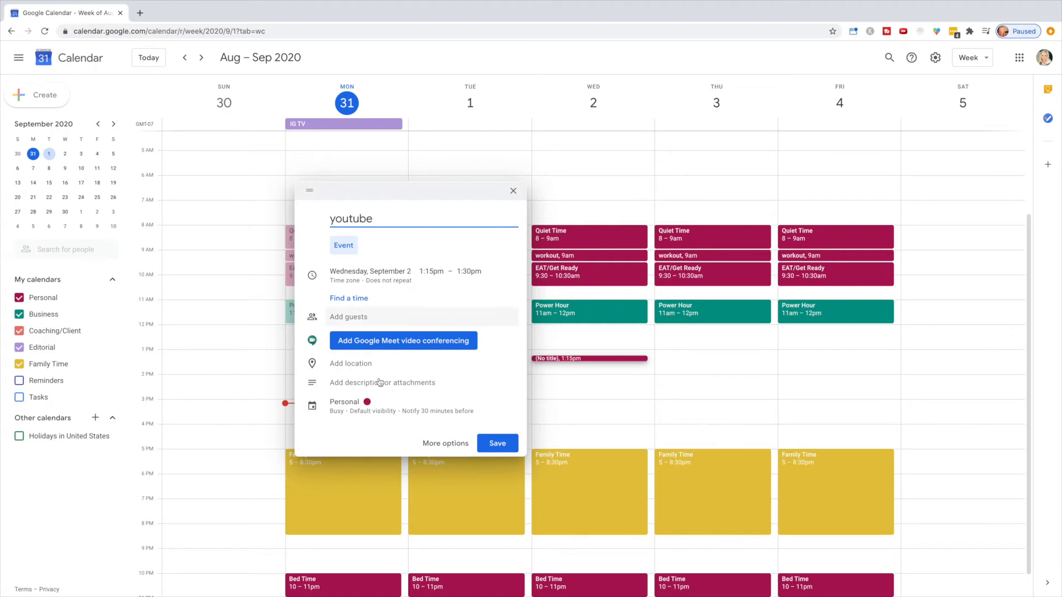
left_click(346, 404)
left_click(348, 409)
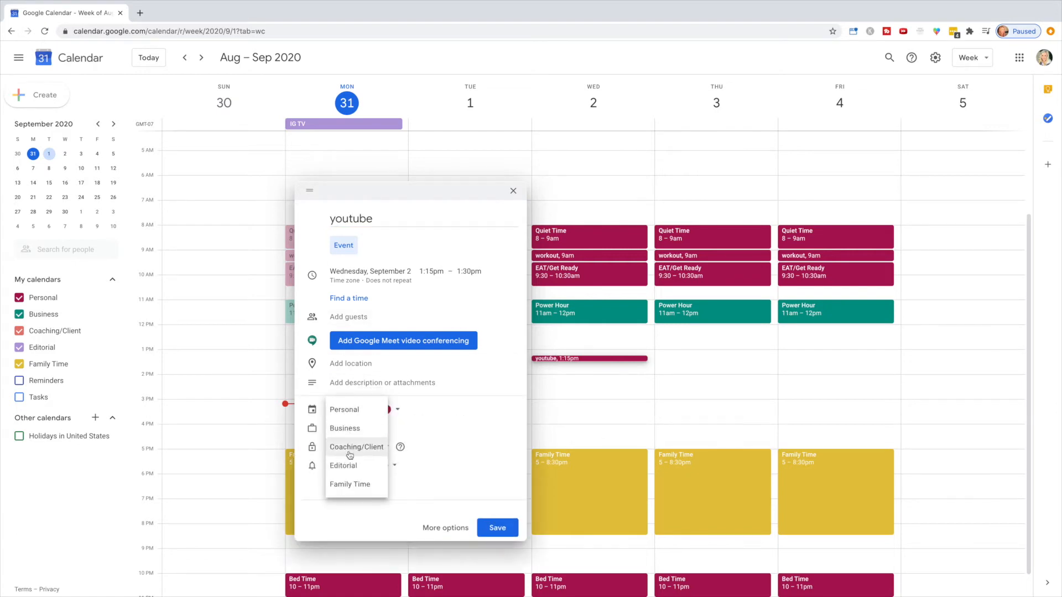
key("Return")
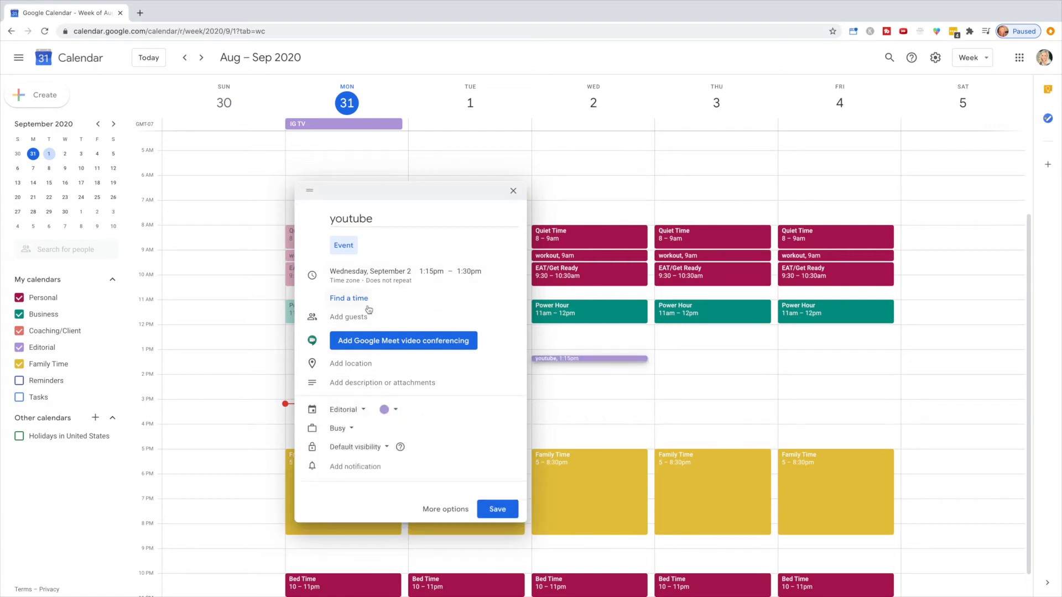
Make the youtube event all-day, repeat it weekly on Wednesday, and save it
left_click(443, 515)
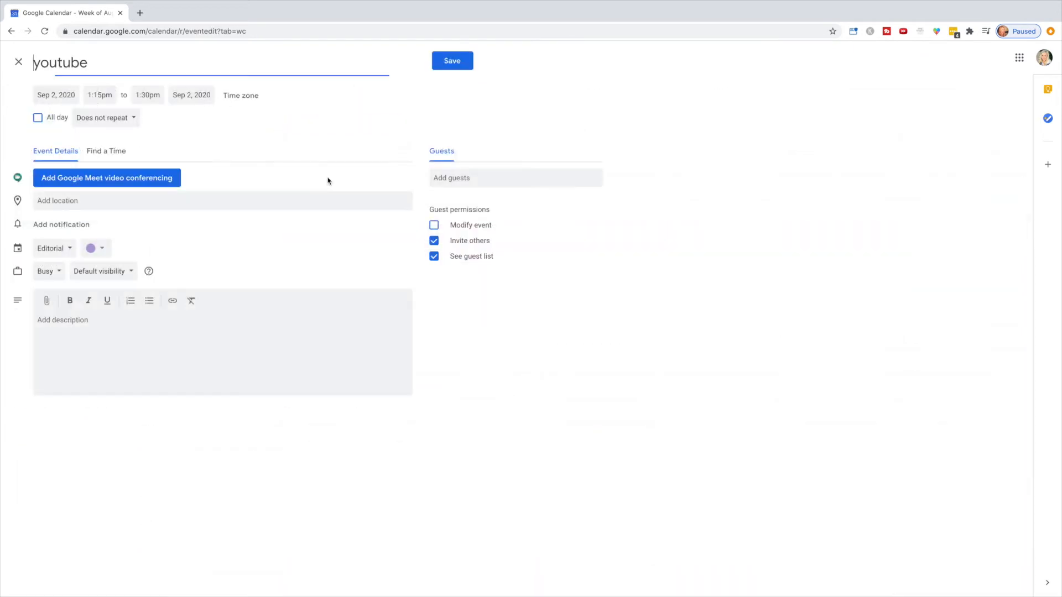
left_click(99, 119)
left_click(113, 155)
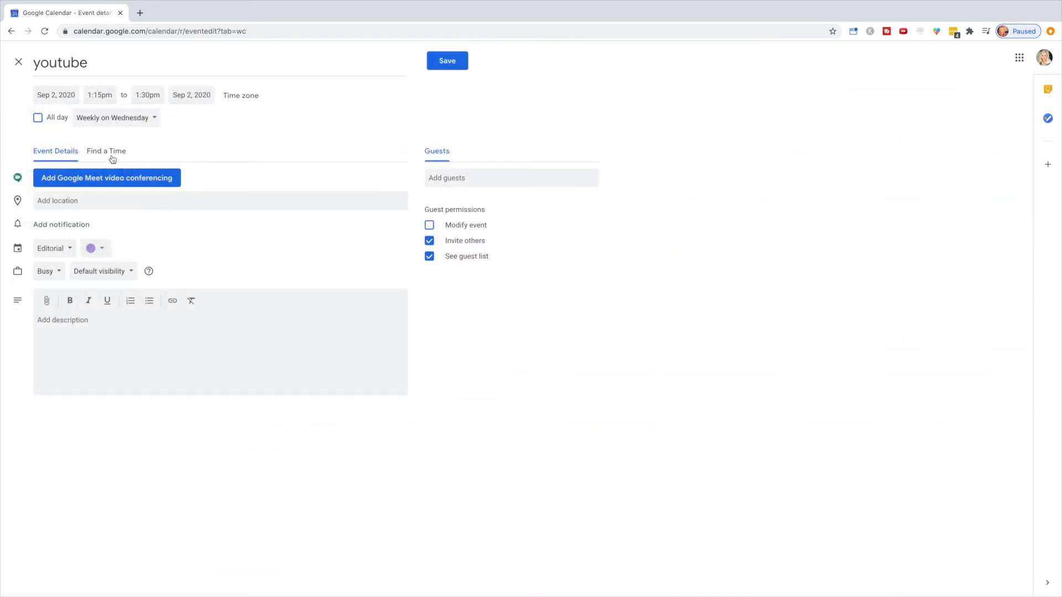
left_click(38, 118)
left_click(444, 62)
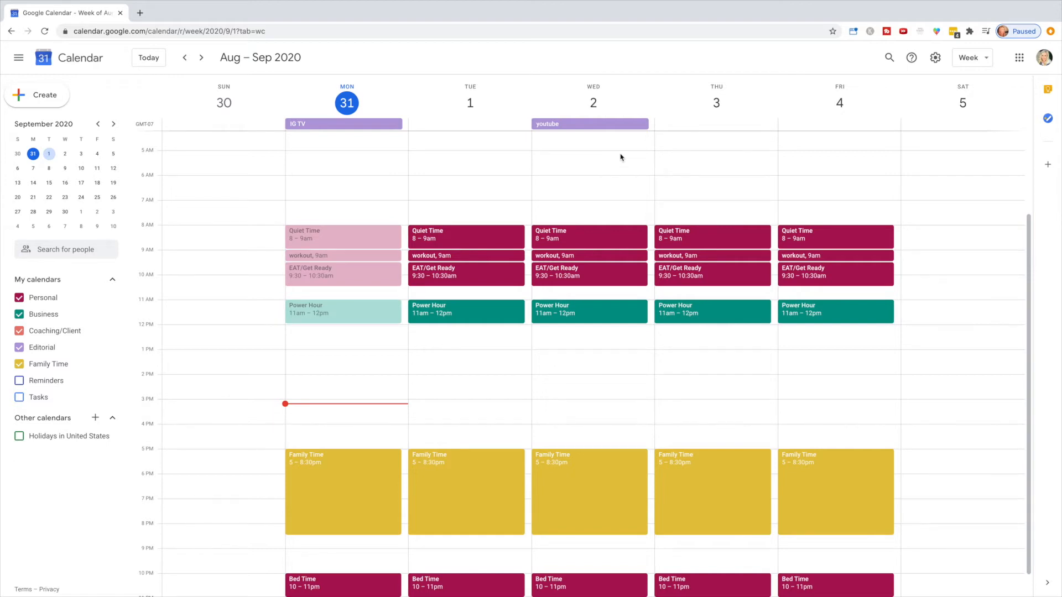
Start an event titled "Content Code MM" on Tuesday, September 1, from 4:30am to 5:30am in the Editorial calendar
left_click(451, 142)
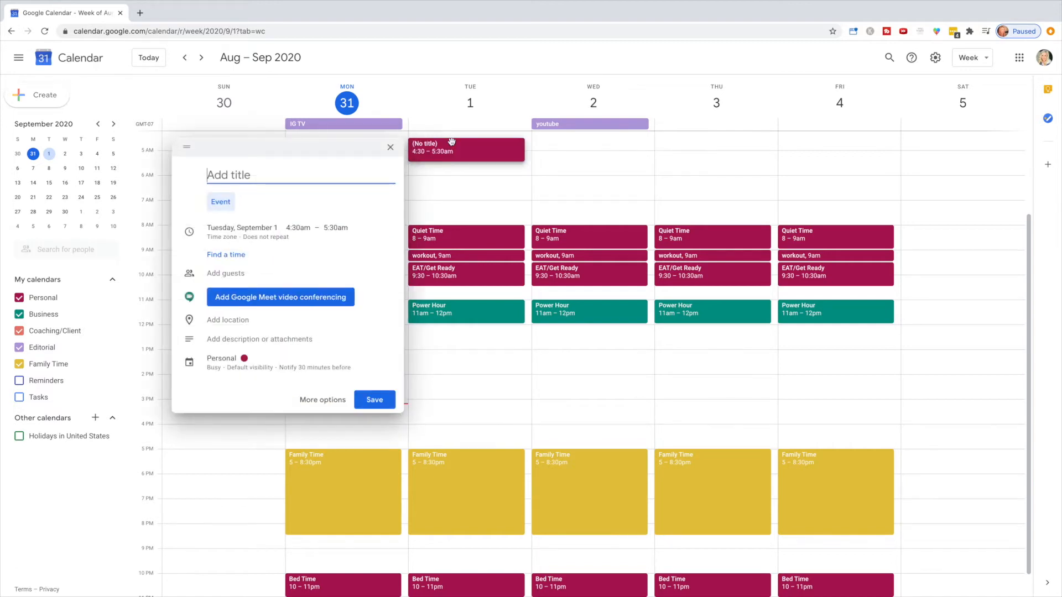
type("Content Code MM")
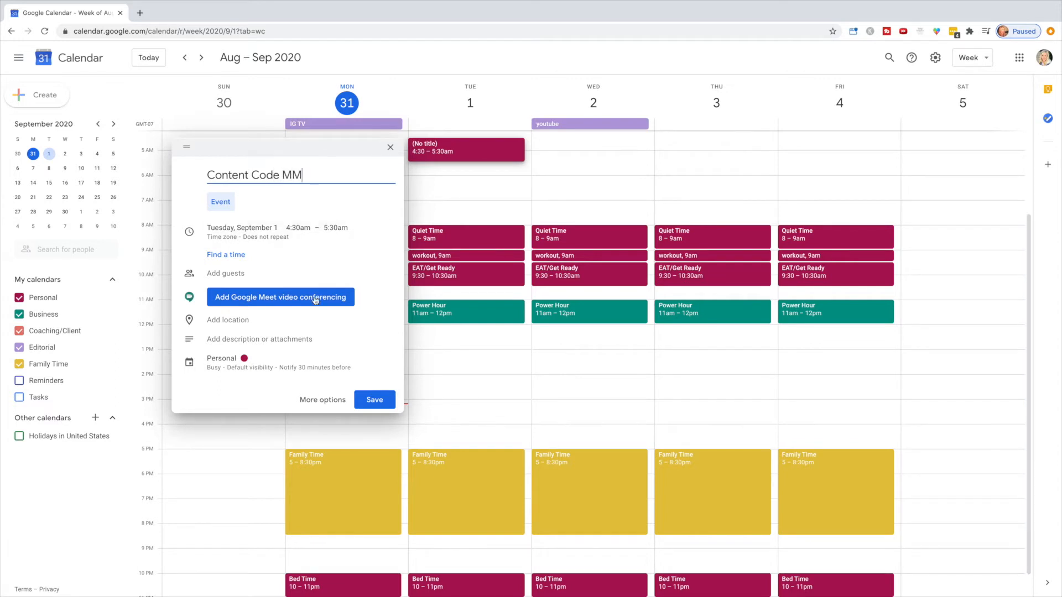
left_click(221, 365)
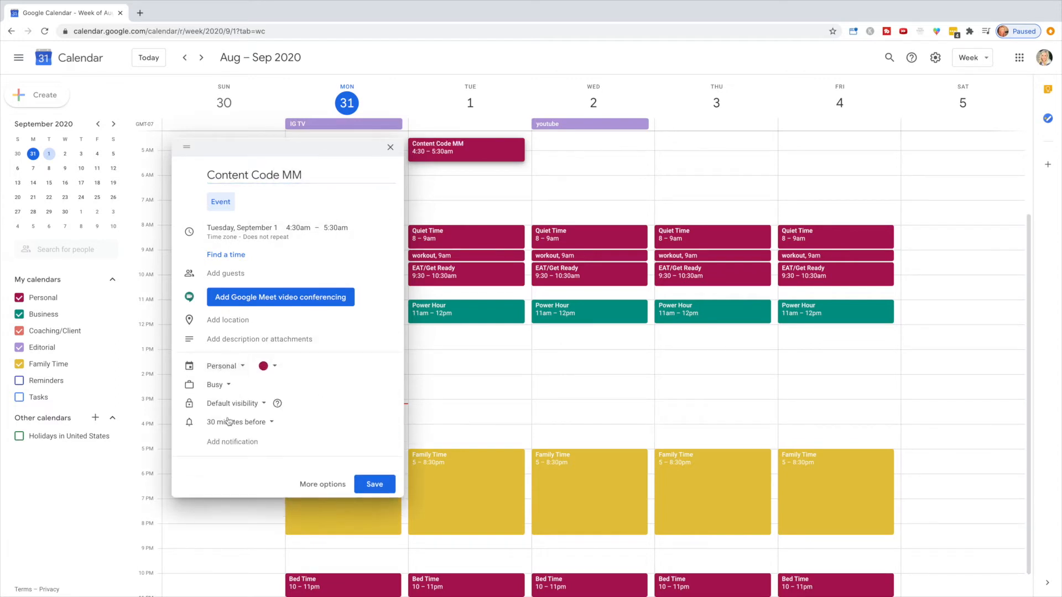
left_click(231, 369)
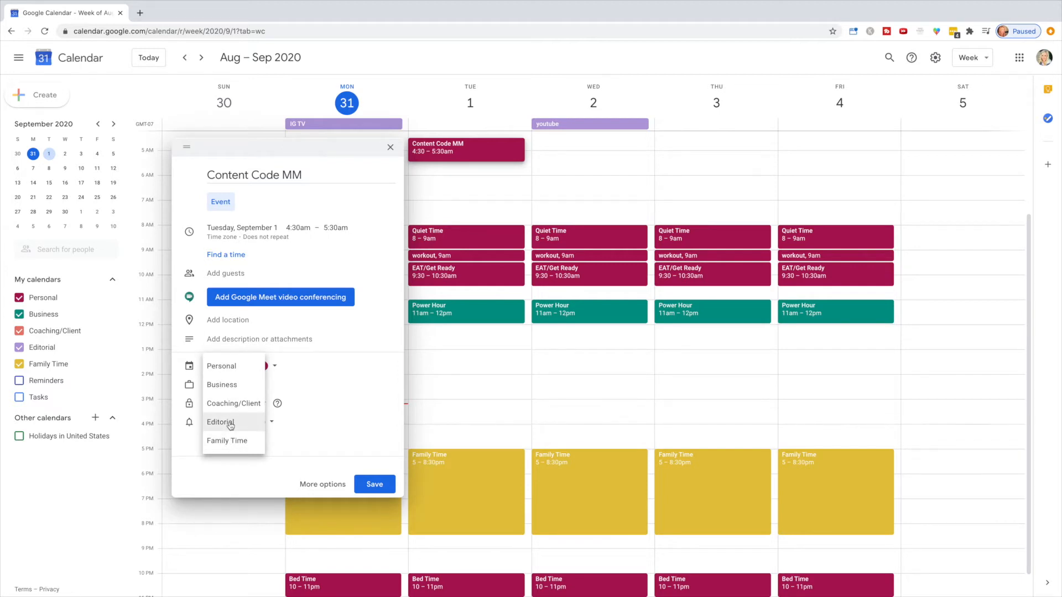
left_click(229, 387)
left_click(229, 370)
left_click(226, 403)
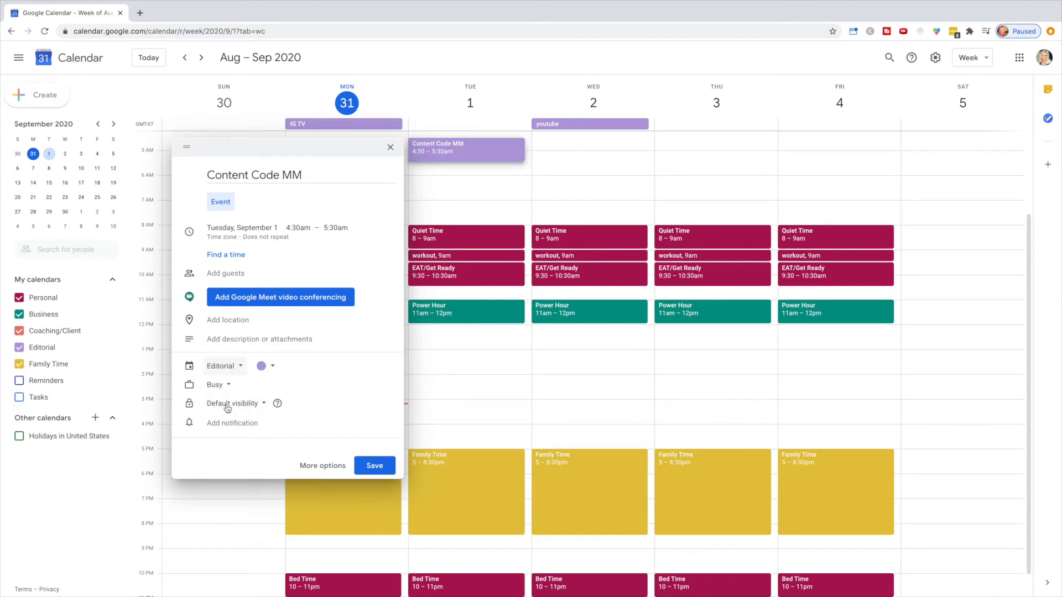
Make the Content Code MM event repeat monthly on the first Tuesday, keeping it a timed event
left_click(323, 467)
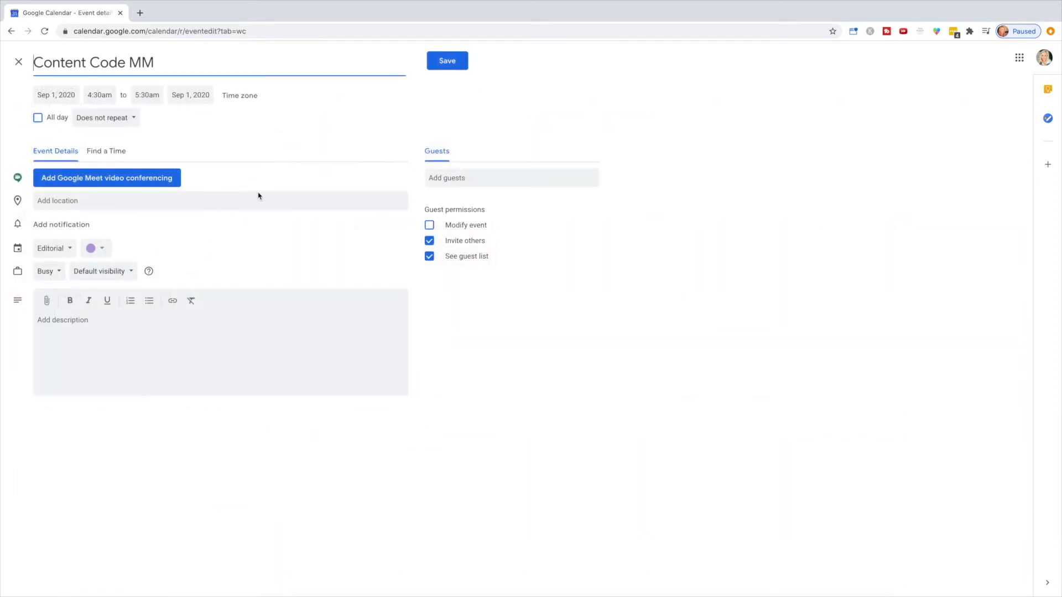
left_click(113, 122)
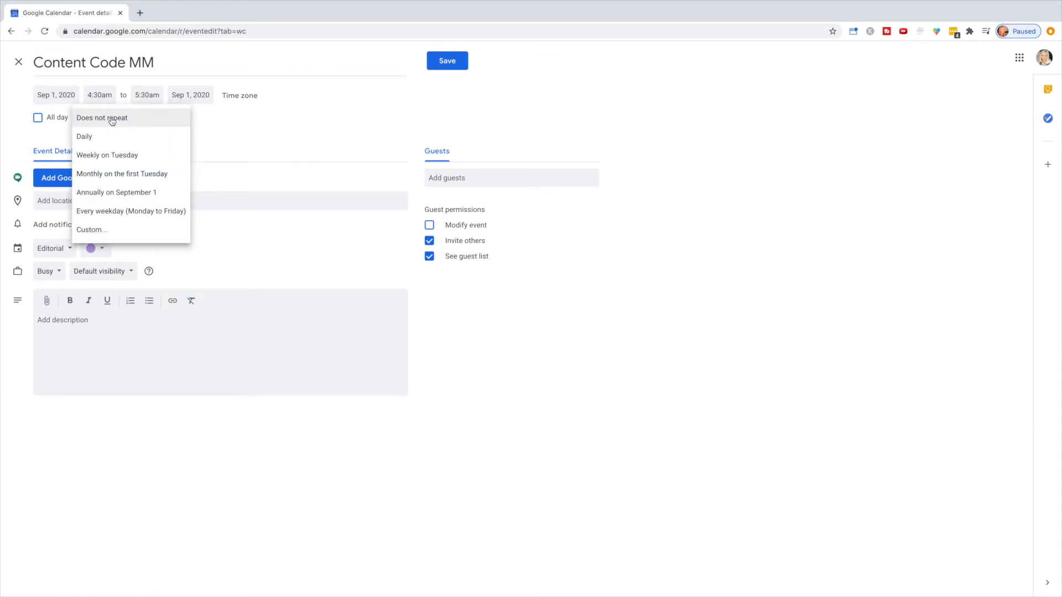
left_click(108, 175)
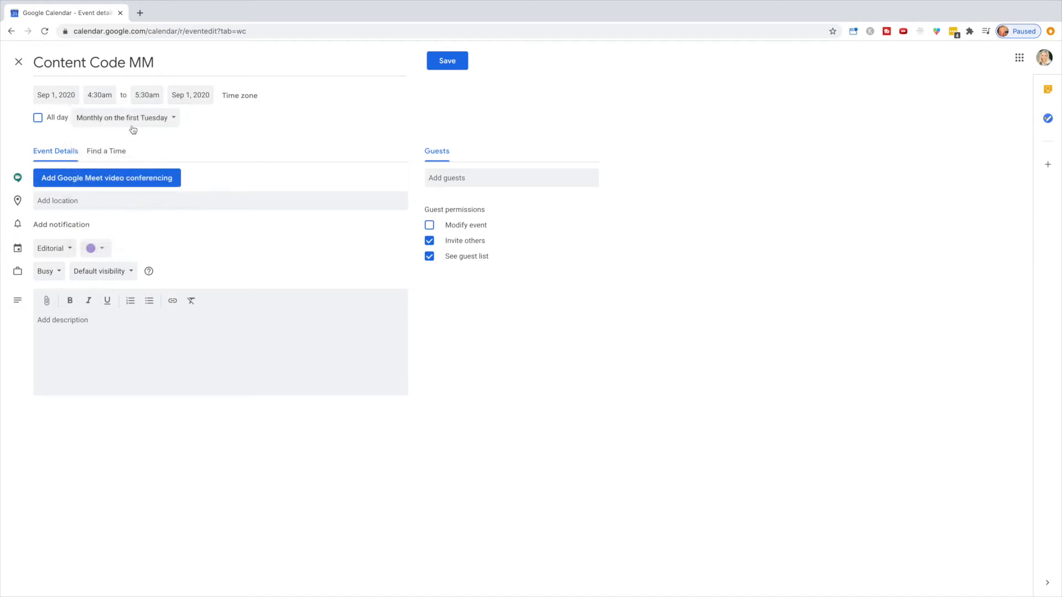
left_click(112, 118)
left_click(116, 123)
left_click(37, 118)
left_click(37, 118)
Set the Content Code MM event's start time to 12:00pm and save it
left_click(95, 94)
scroll(130, 161, "down", 4)
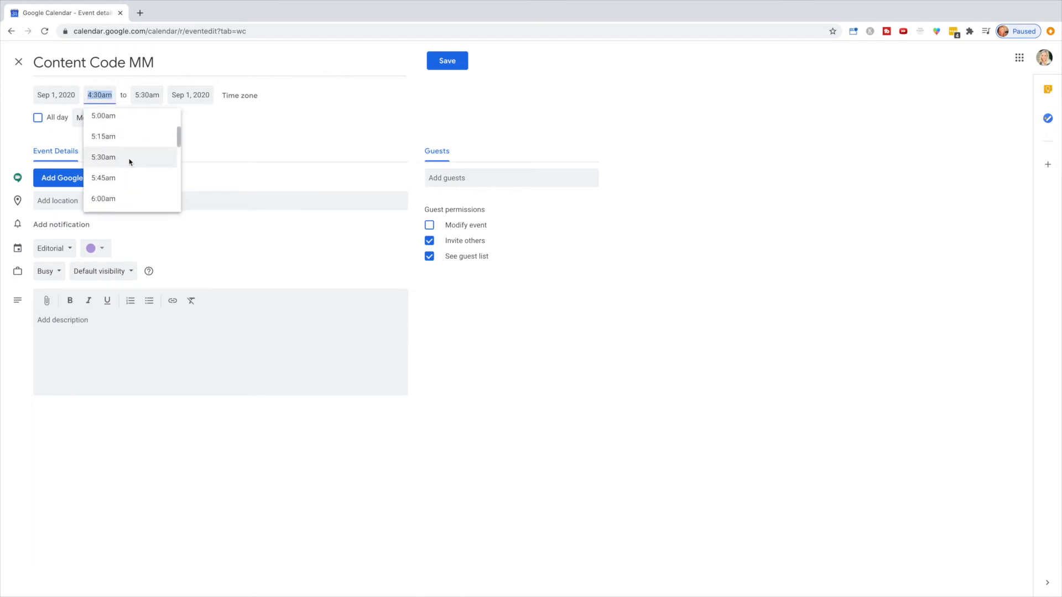
type("12:")
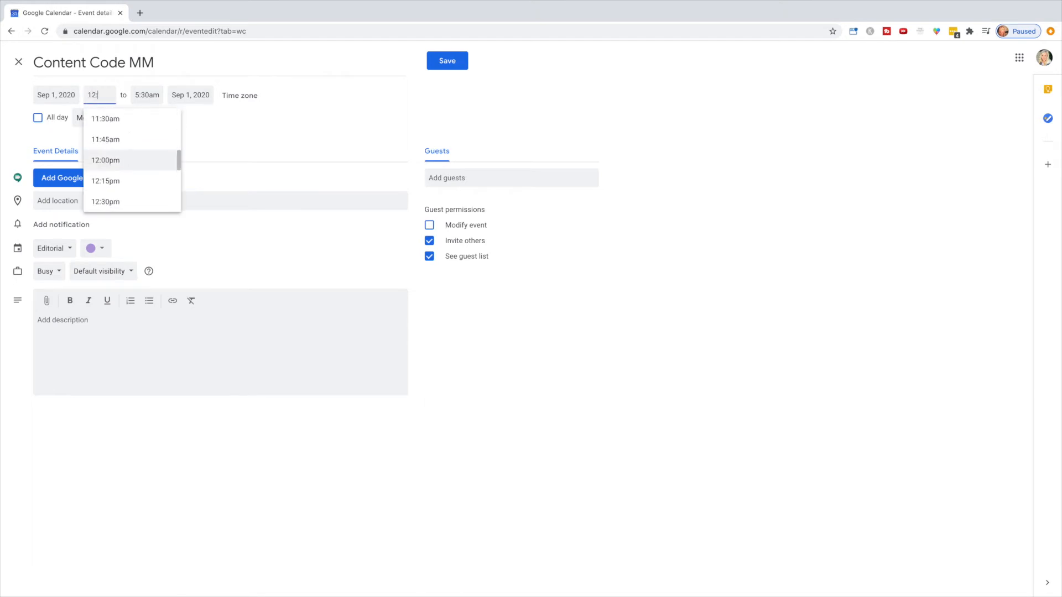
type("00pm")
left_click(231, 123)
left_click(437, 63)
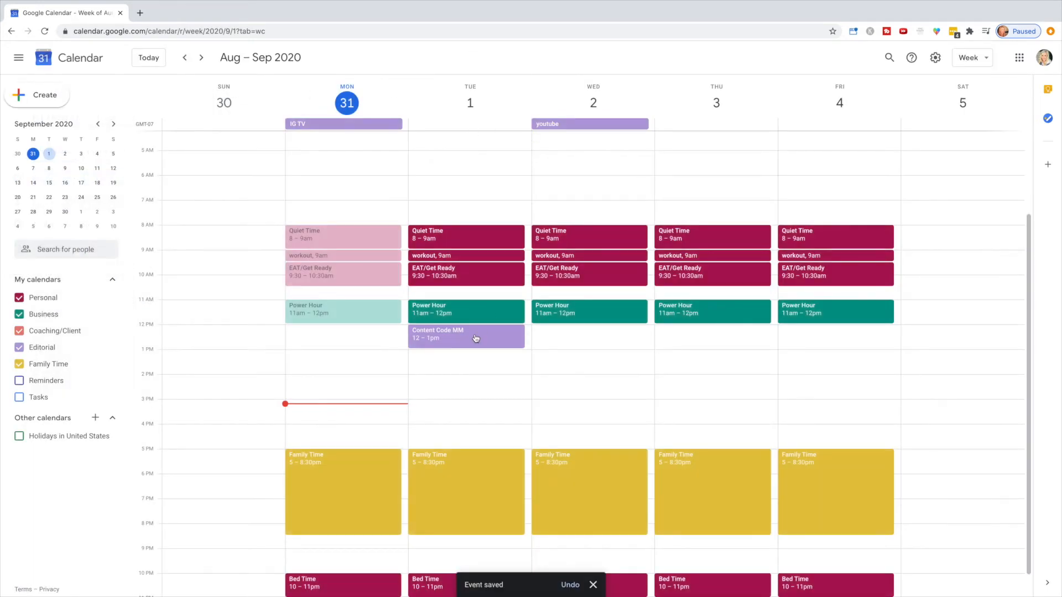
Check the following weeks for the recurring events, and return to the current week
left_click(201, 58)
left_click(201, 57)
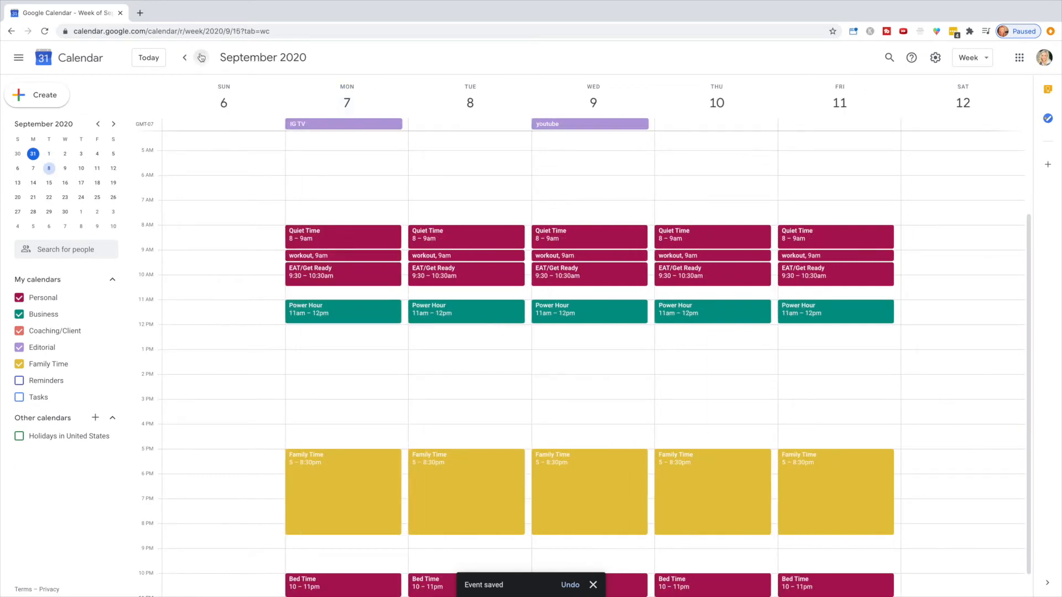
left_click(149, 58)
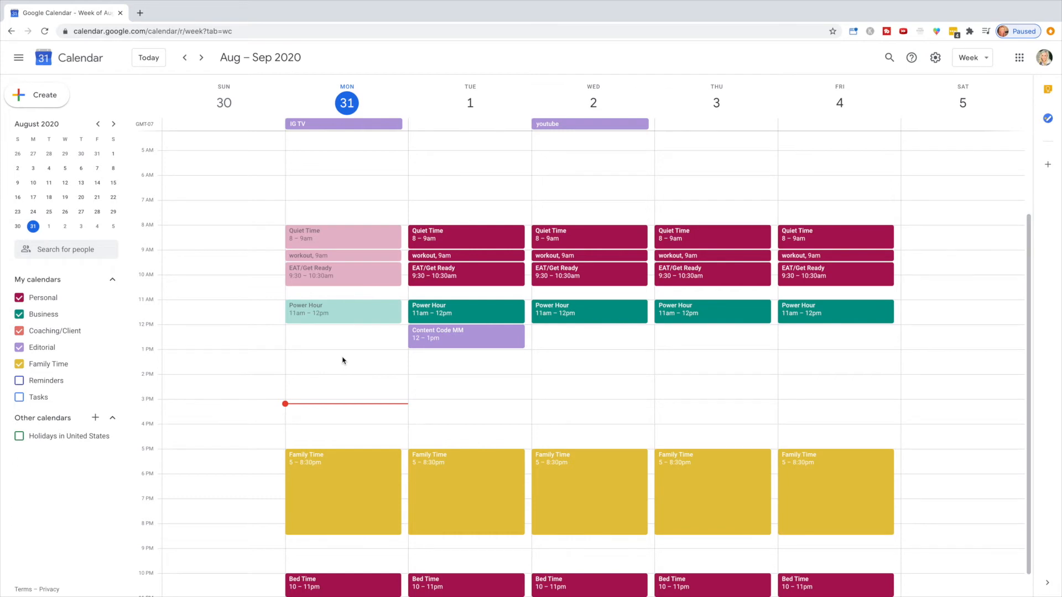
Start an event titled "mapping content" on Monday, August 31, from 12:30pm to 1:30pm in the Business calendar
left_click(311, 337)
type("mapping content")
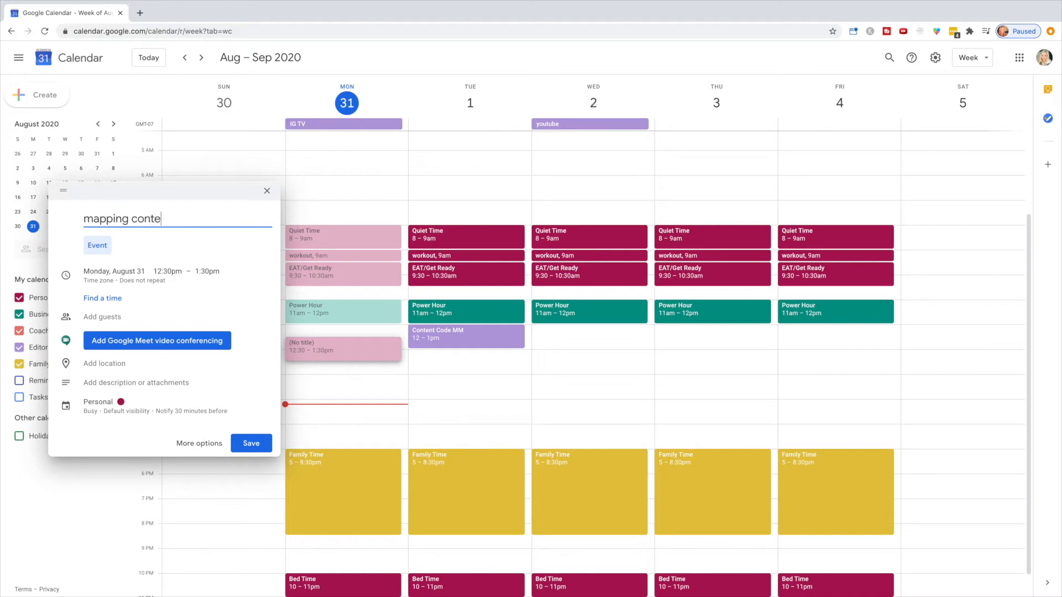
left_click(110, 406)
left_click(111, 412)
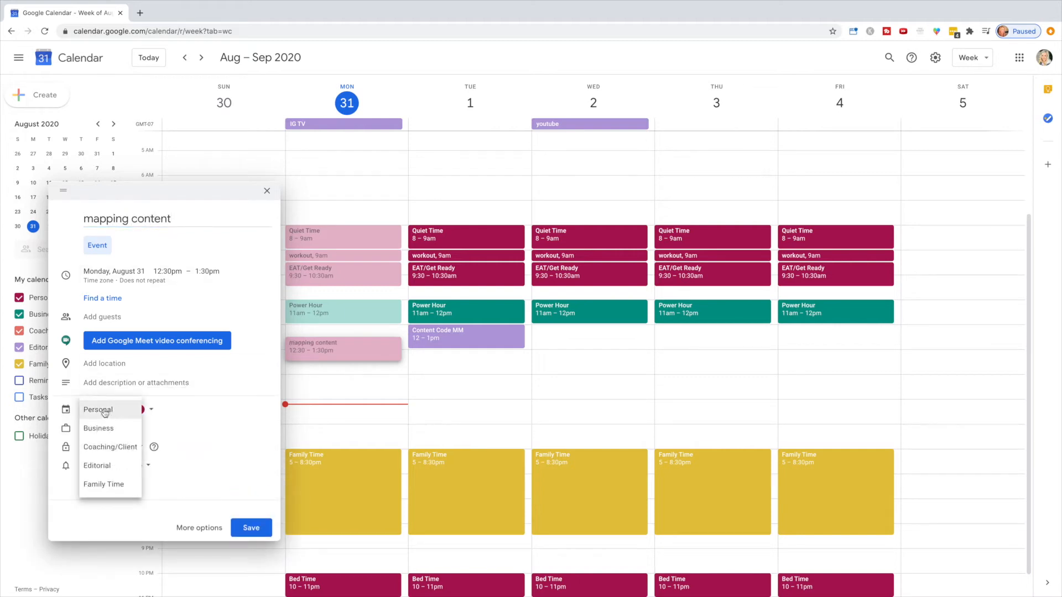
left_click(99, 471)
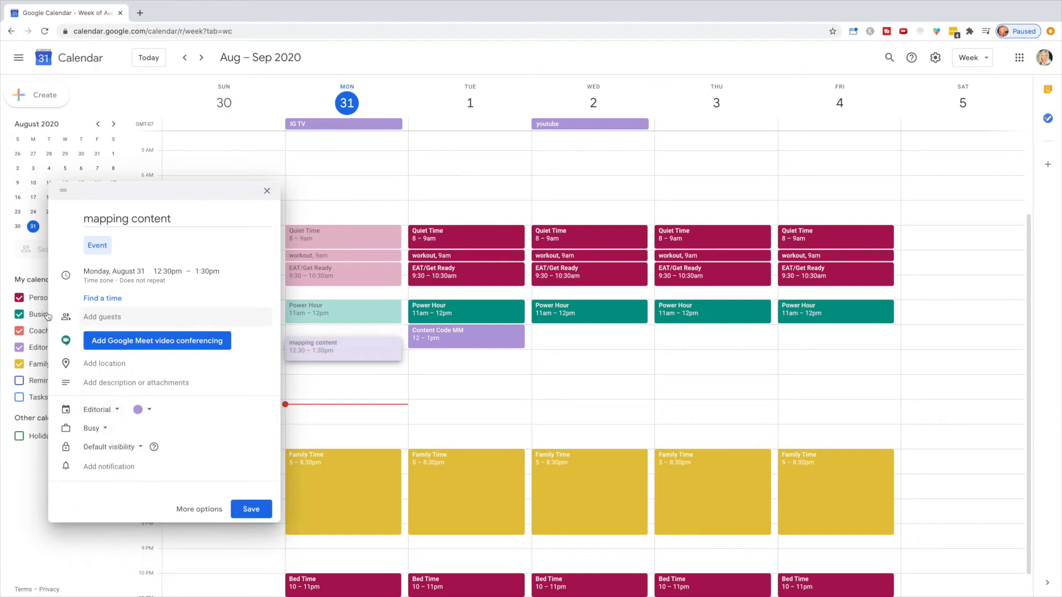
left_click(97, 409)
left_click(98, 380)
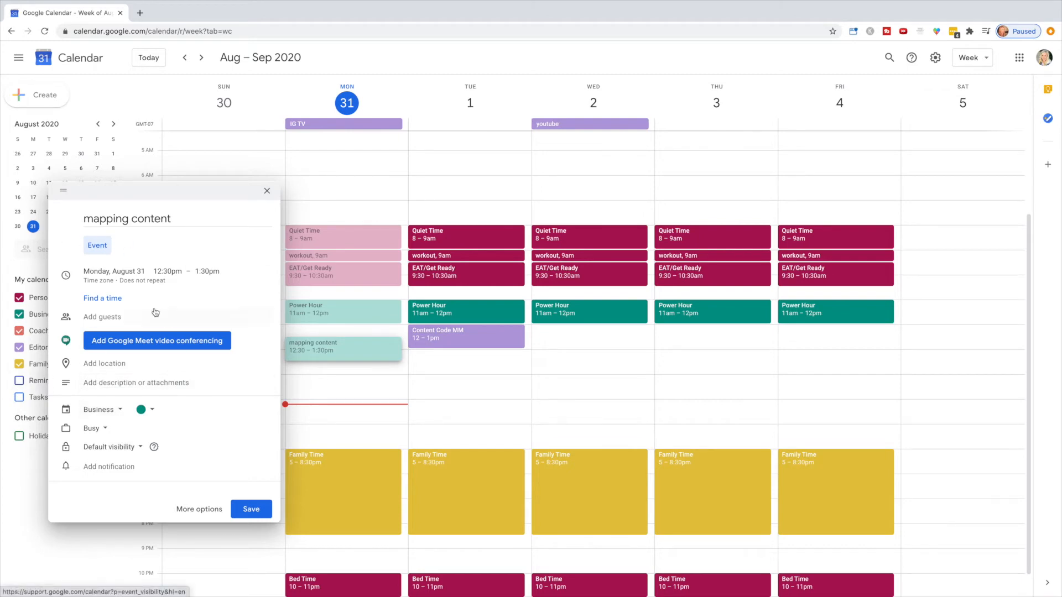
Set the mapping content event's end time to 2:30pm in its full details
left_click(198, 510)
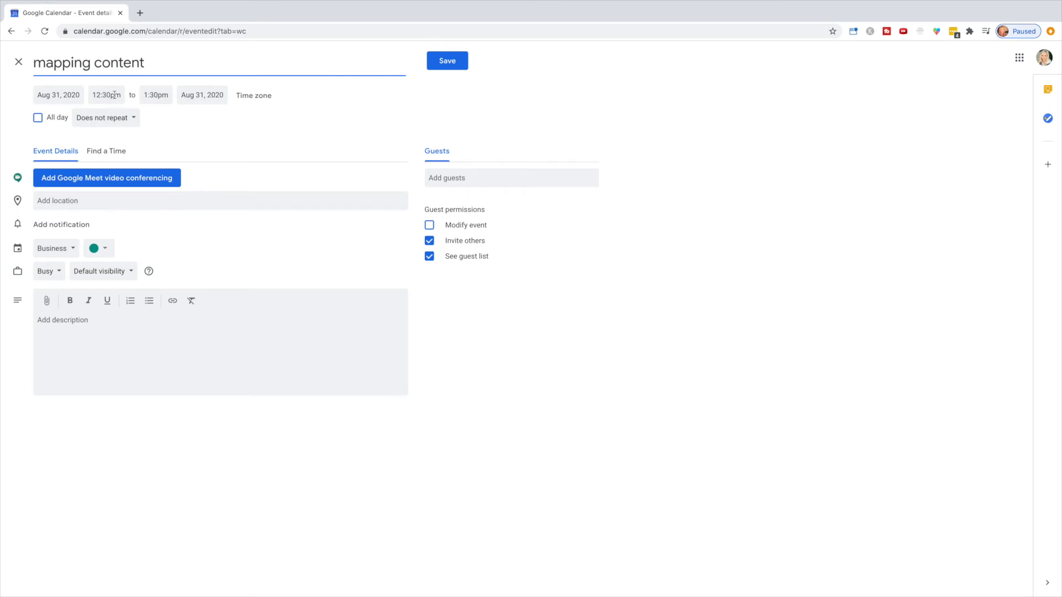
left_click(146, 95)
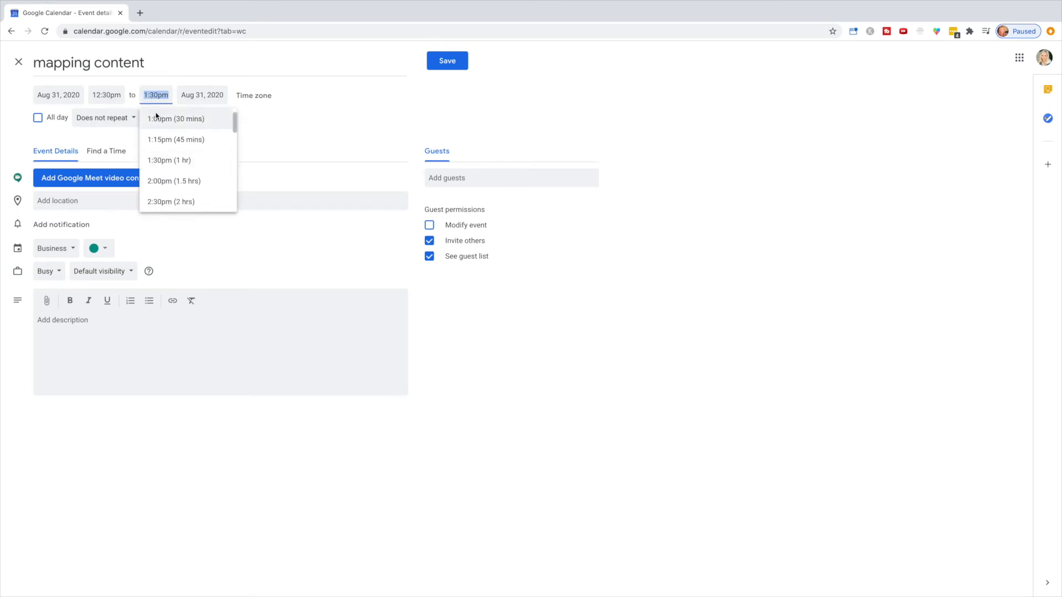
type("2:30")
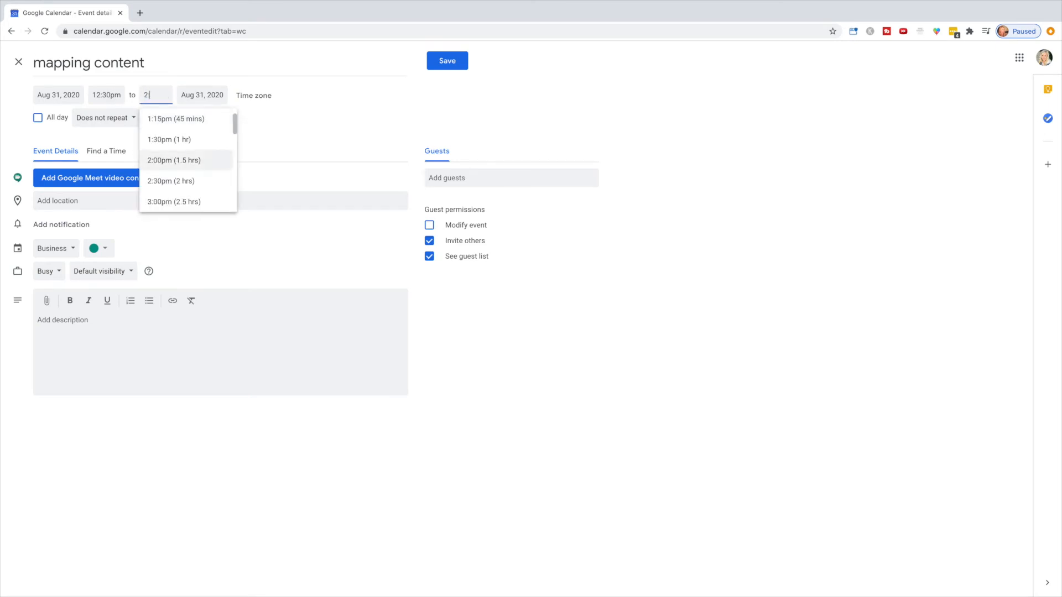
left_click(181, 167)
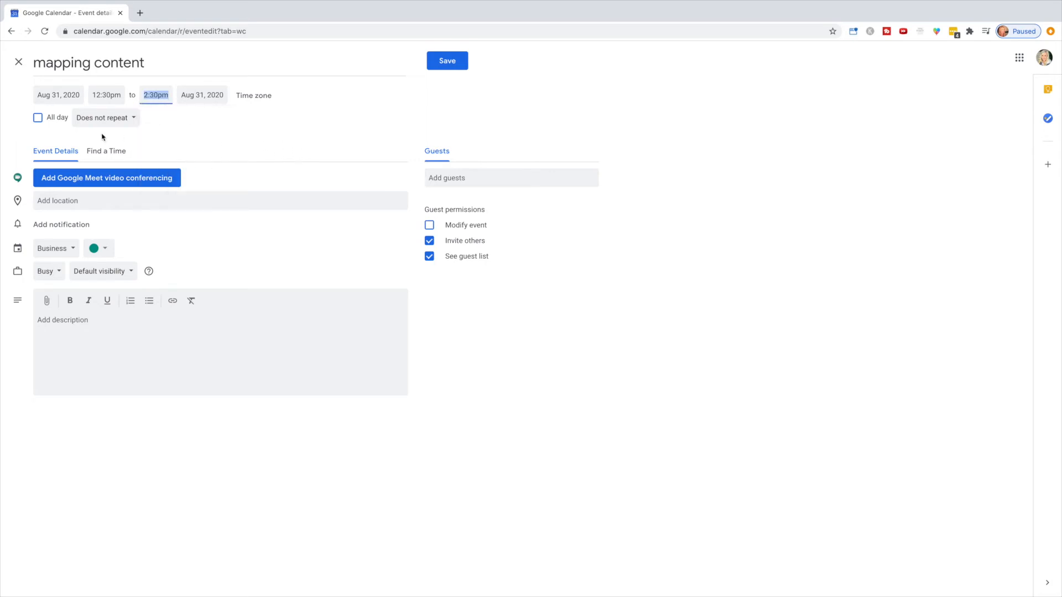
Make the mapping content event repeat monthly on the last Monday and save it
left_click(113, 119)
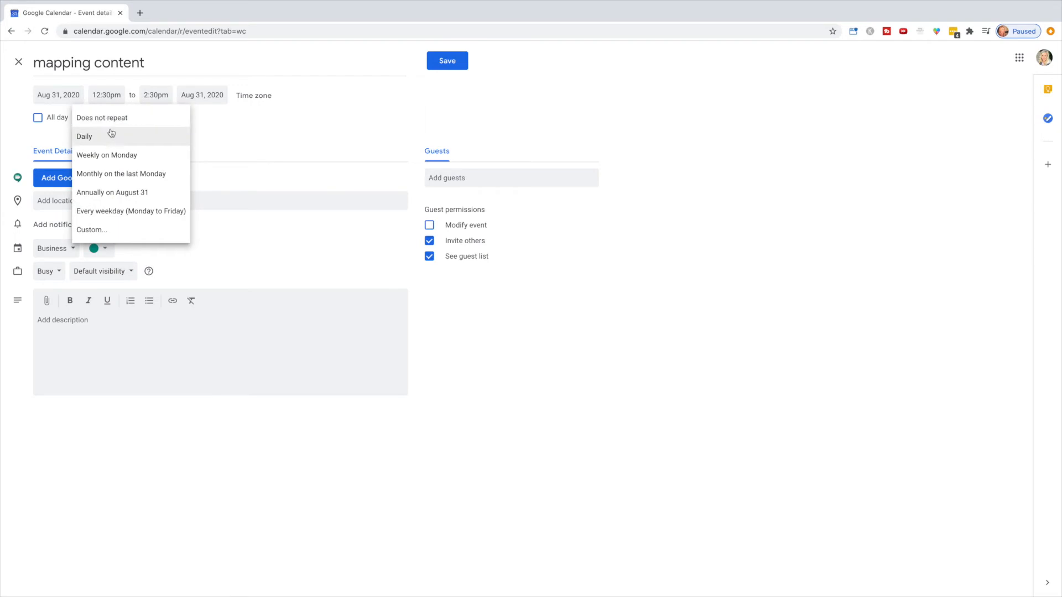
left_click(147, 174)
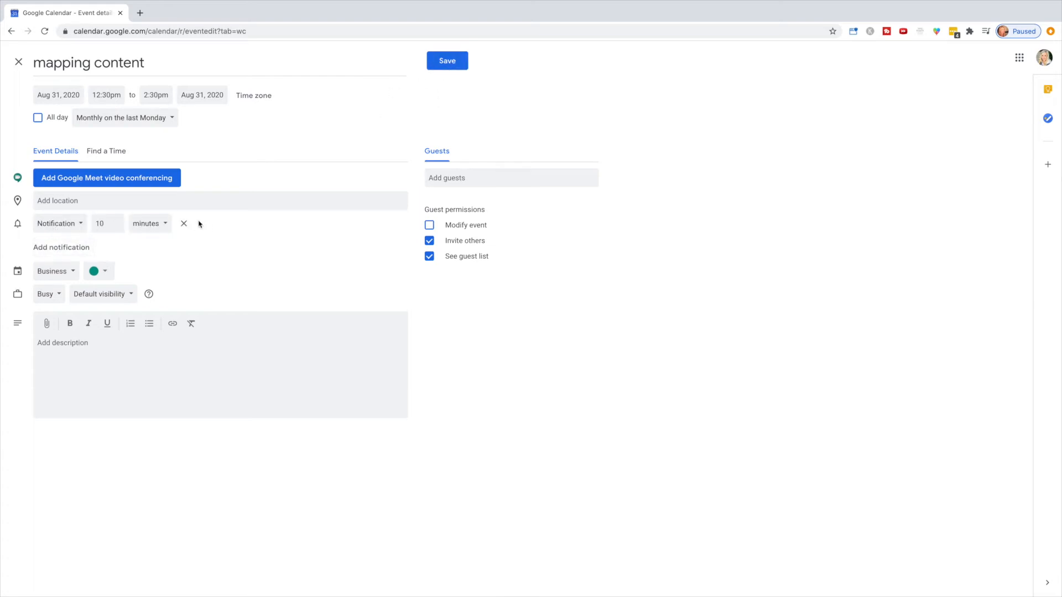
left_click(460, 62)
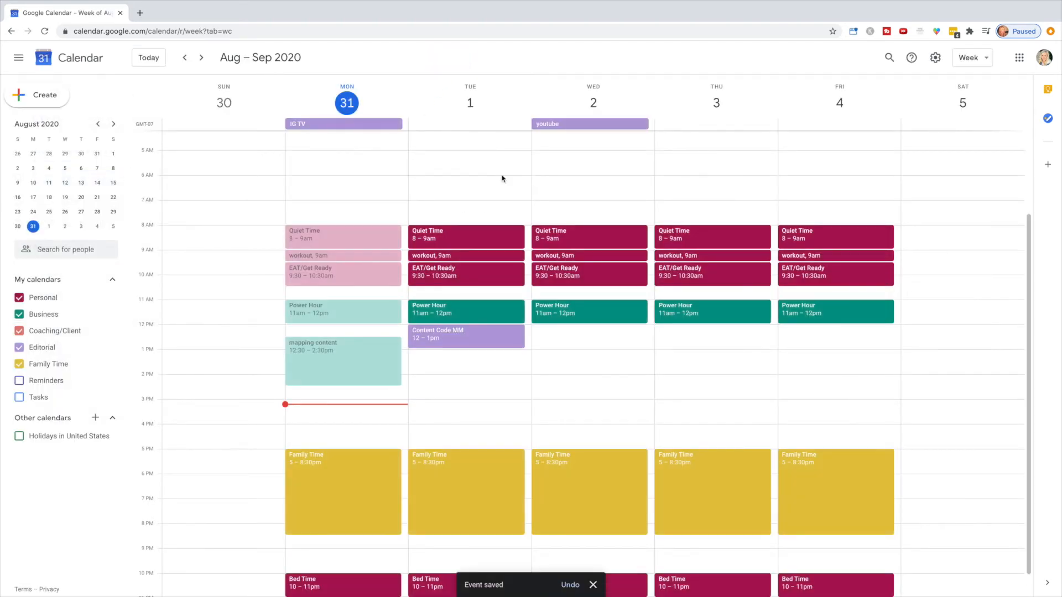